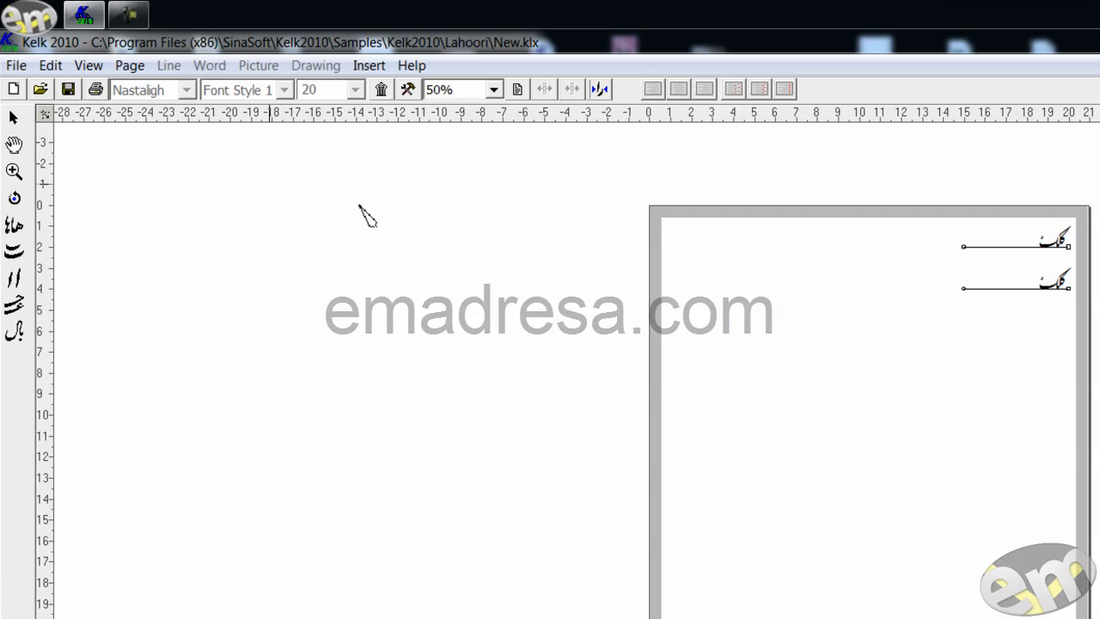
- Select the upper text line and try lengthening its baseline slightly at the left end
left_click(1071, 248)
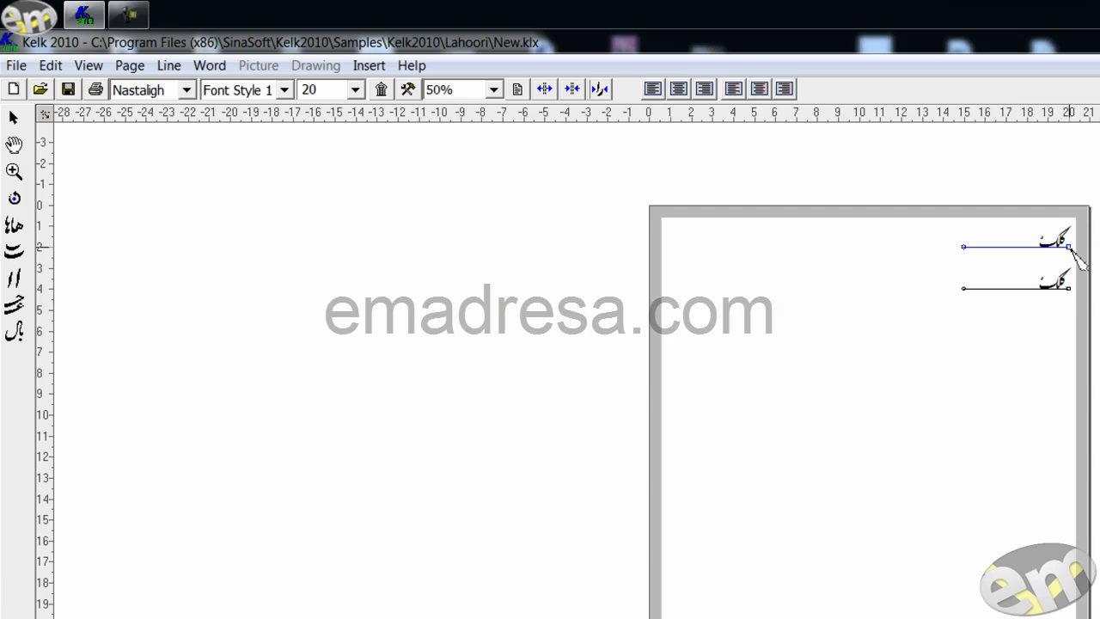
left_click(172, 69)
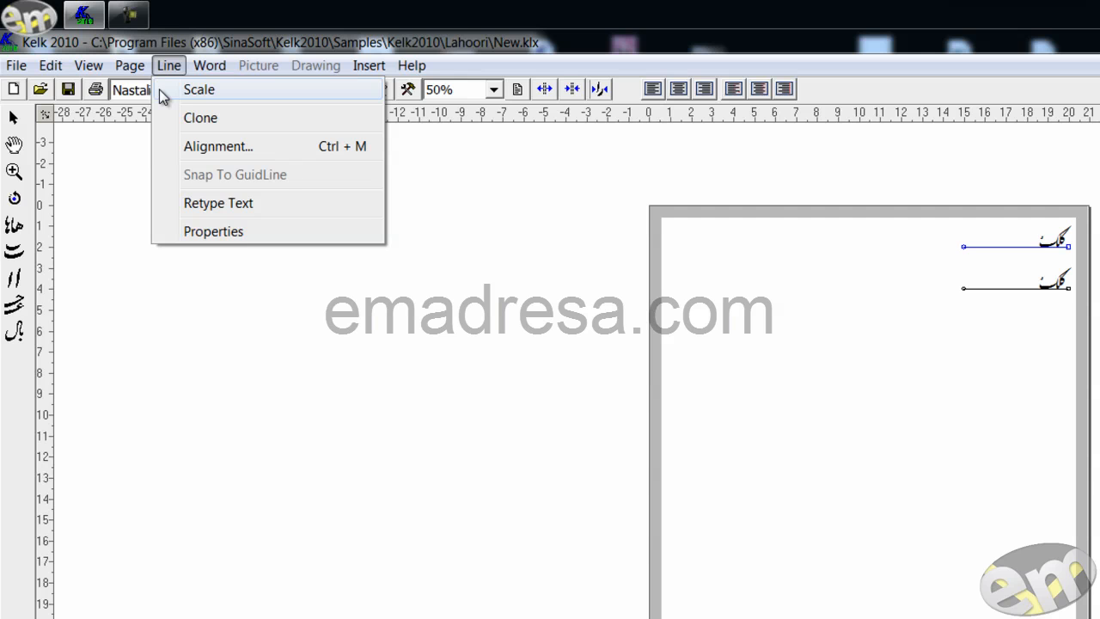
left_click(932, 276)
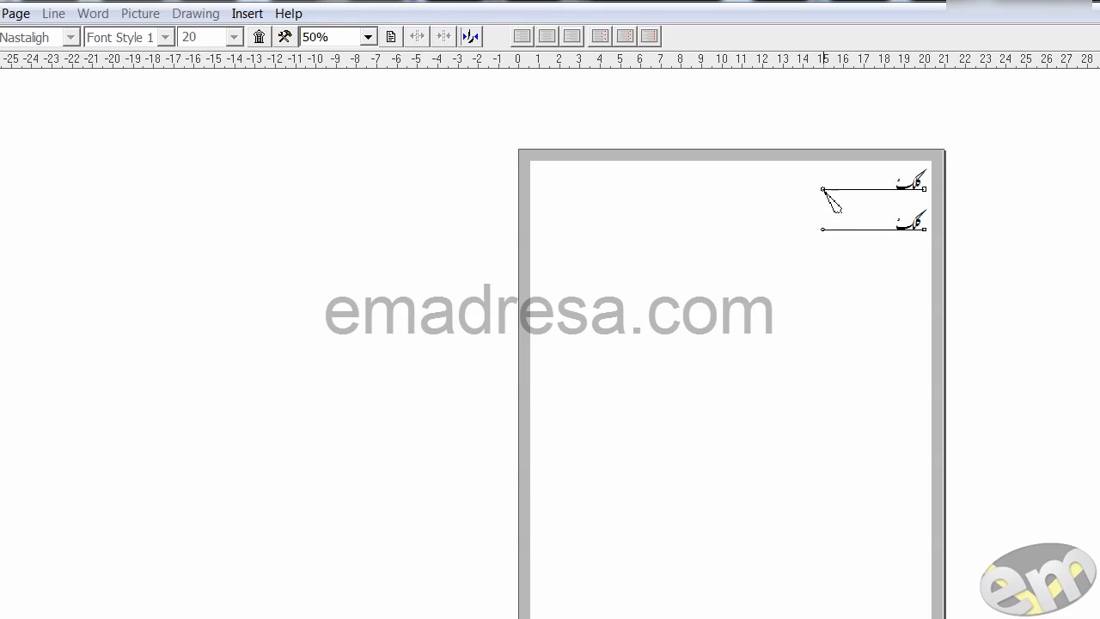
left_click(825, 191)
mouse_move(824, 195)
left_mouse_down()
mouse_move(731, 202)
mouse_move(608, 190)
mouse_move(819, 204)
left_mouse_up()
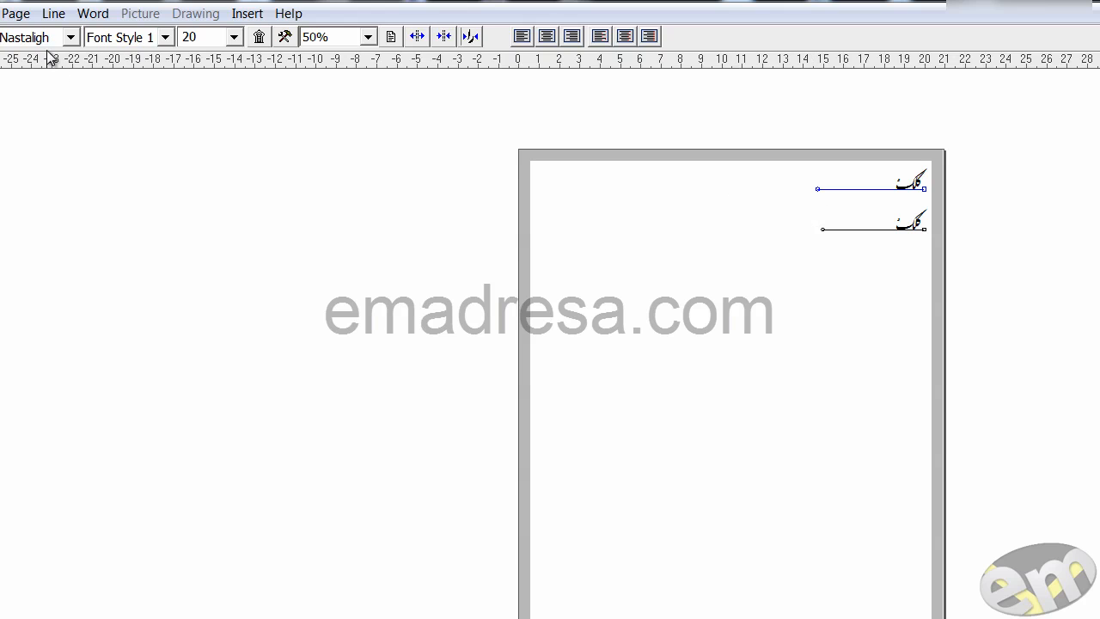
left_click(54, 14)
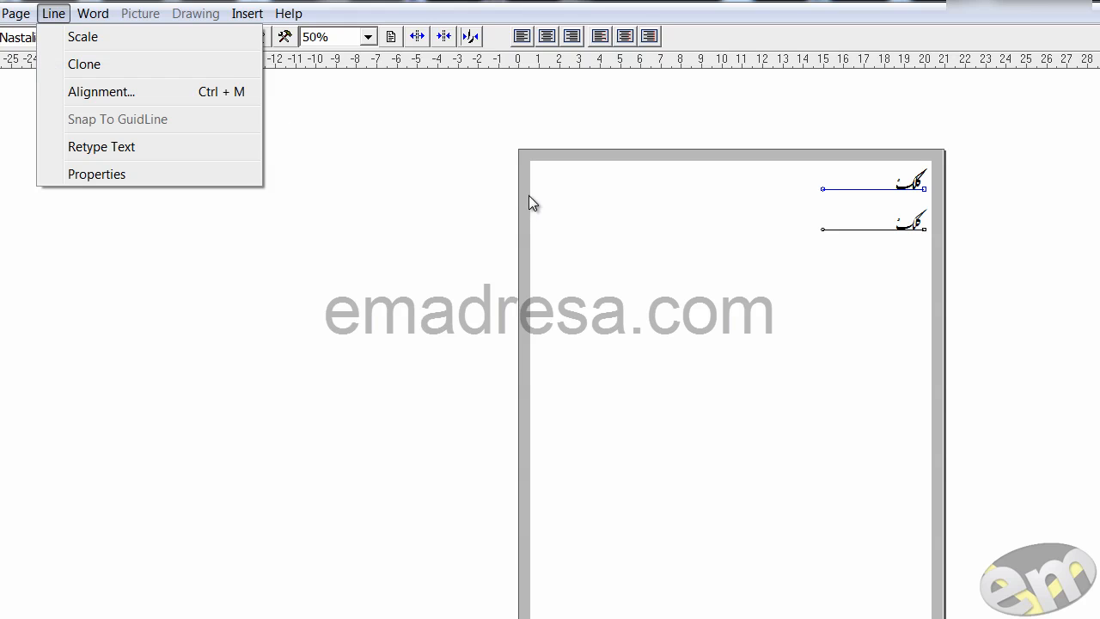
left_click(618, 230)
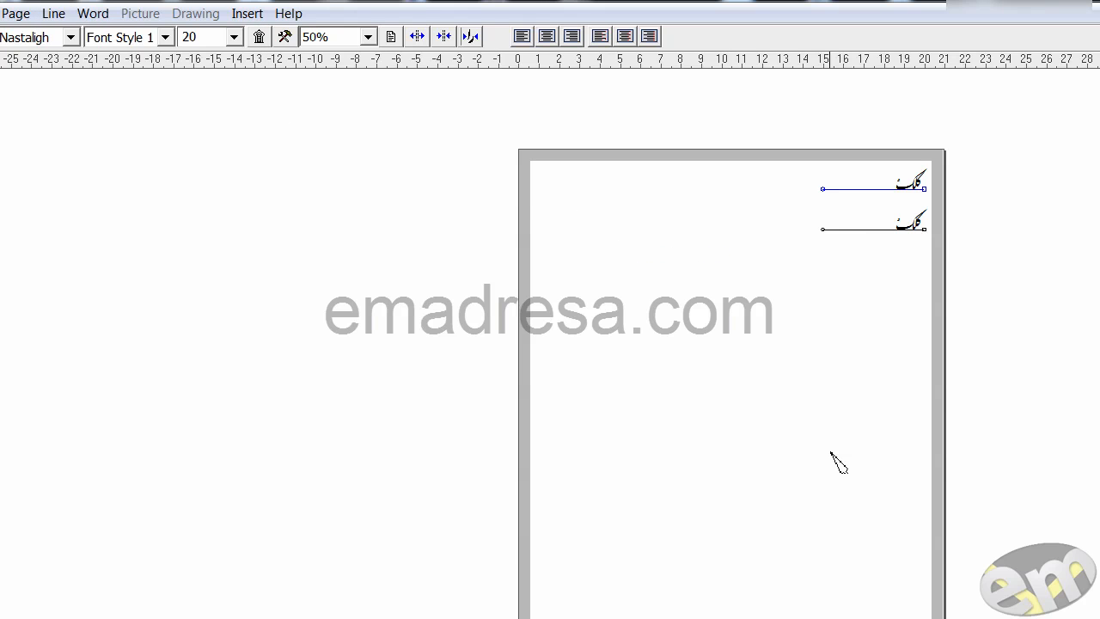
- Centre the upper line and its text horizontally, and move the line down to about 12.5 cm below the page's top edge
left_click(547, 36)
left_click(623, 36)
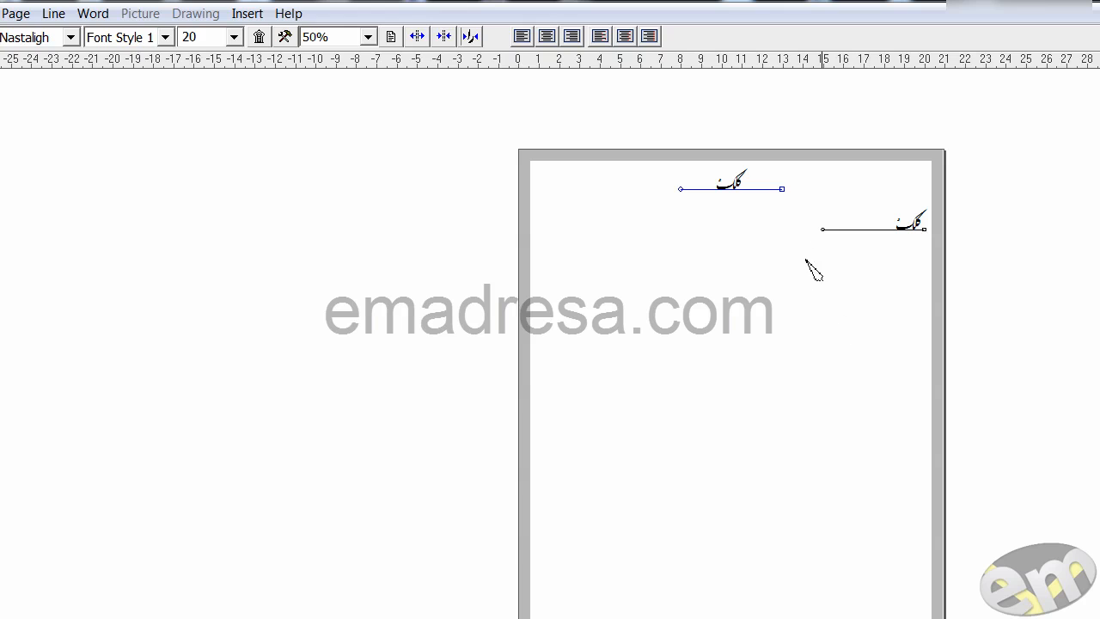
left_click_drag(782, 188, 782, 404)
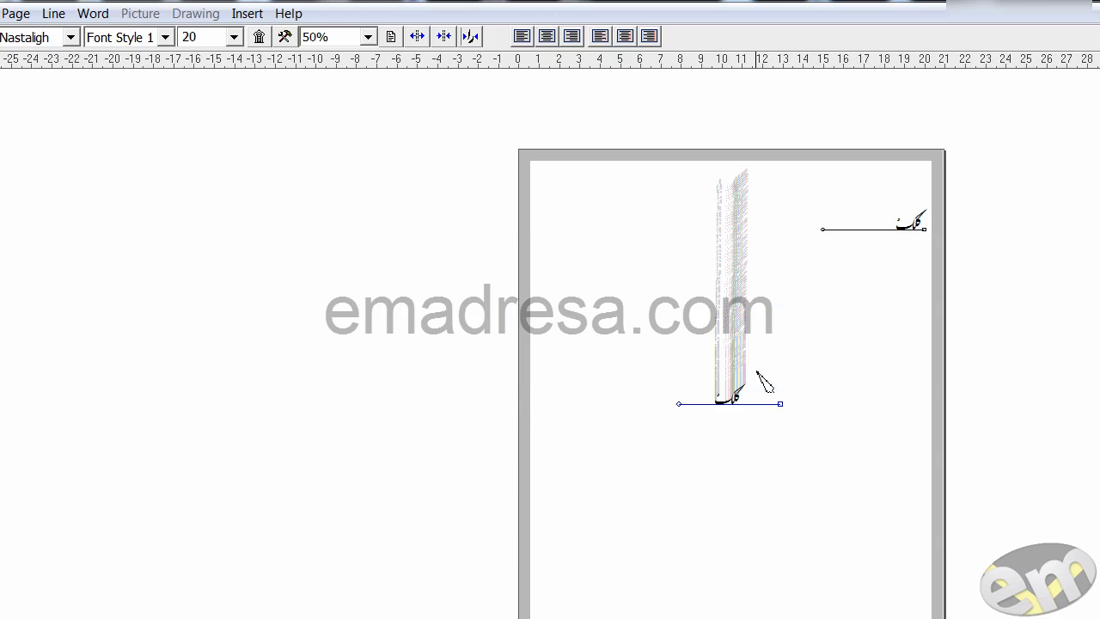
left_click(828, 436)
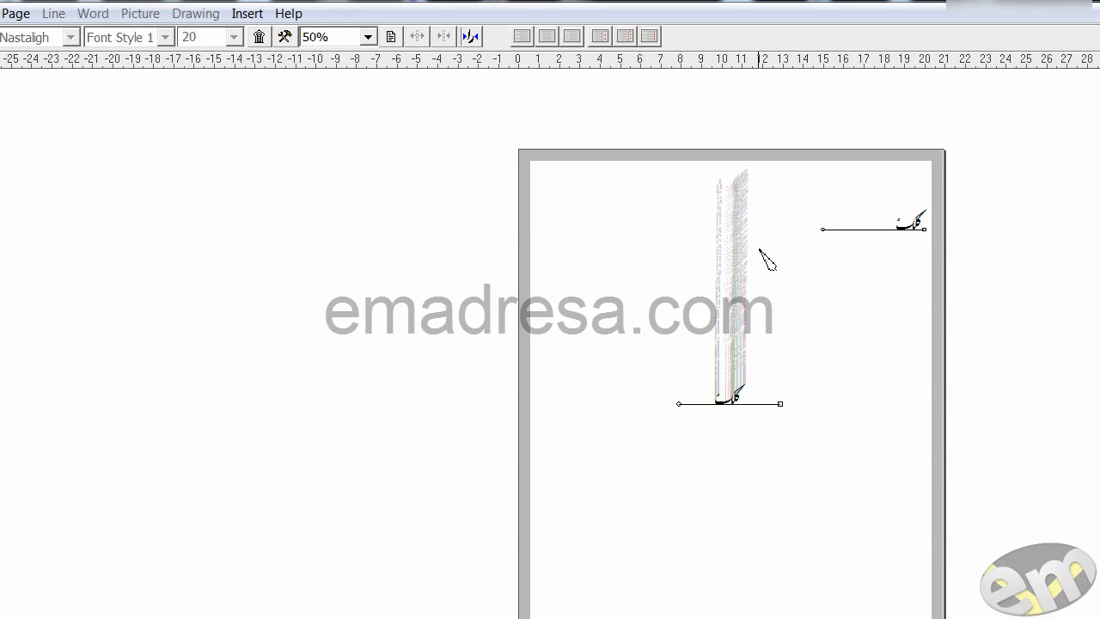
left_click(789, 400)
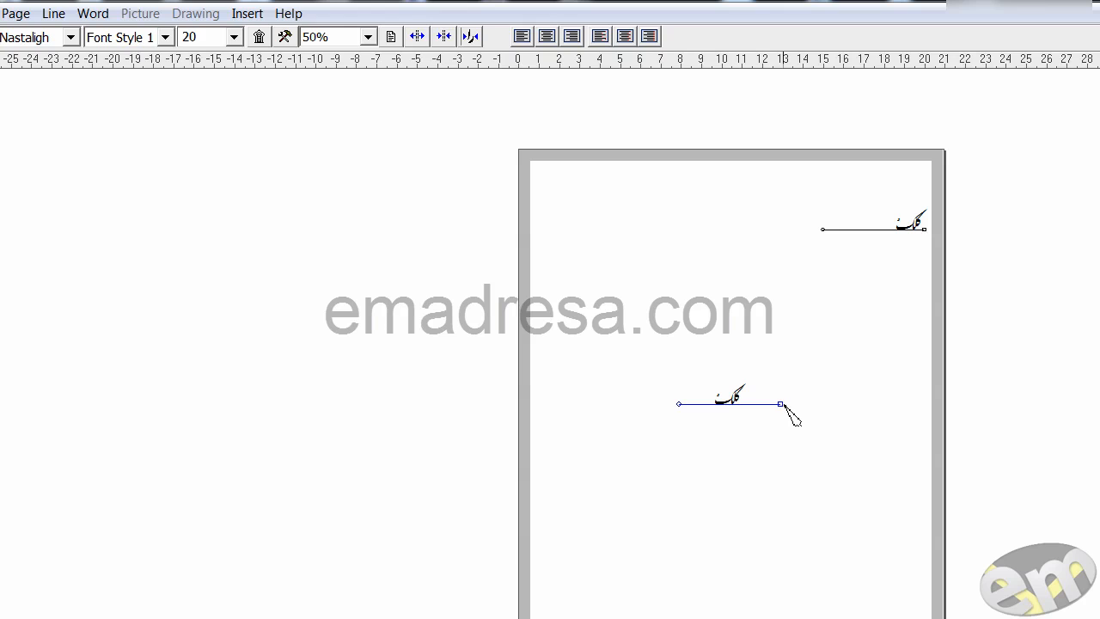
- Clone the centred line around its right end point at a repeat angle of 45
left_click(53, 13)
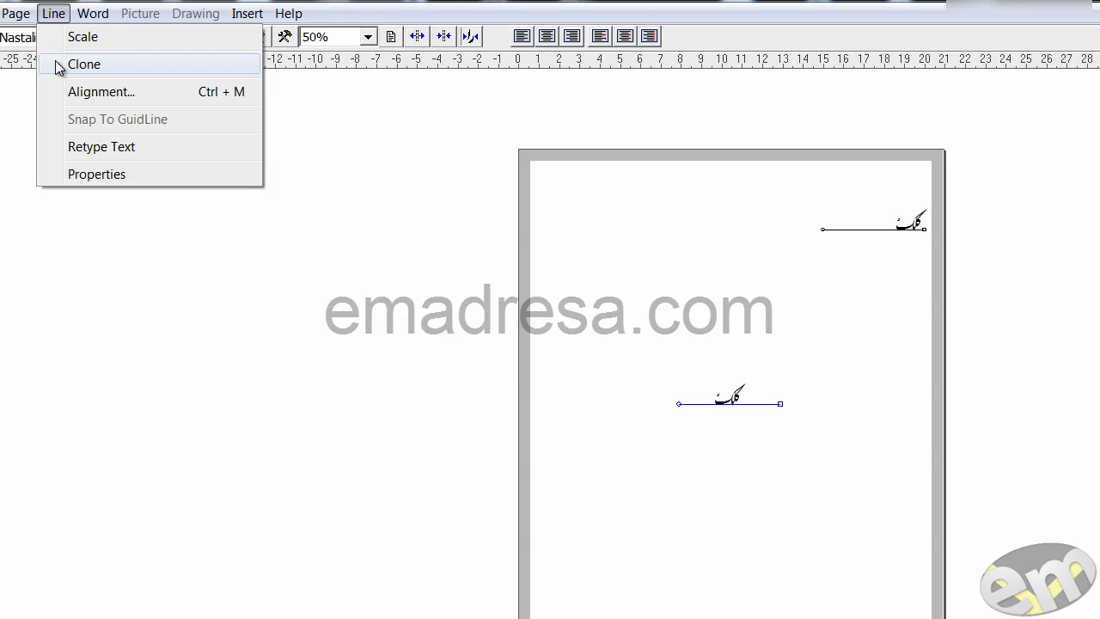
left_click(55, 64)
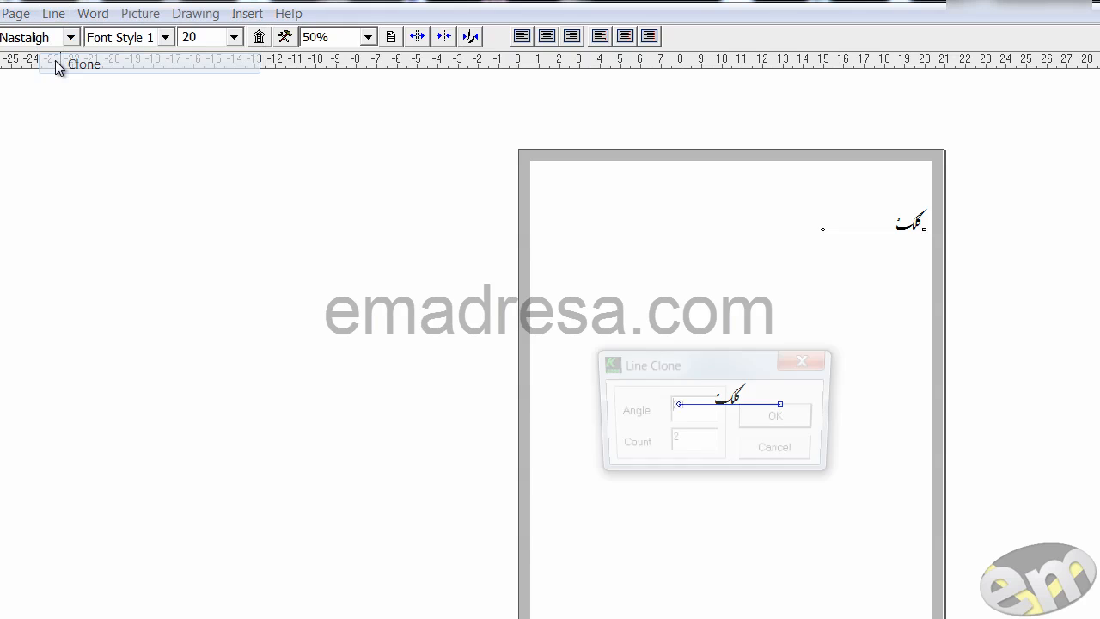
left_click_drag(706, 363, 686, 222)
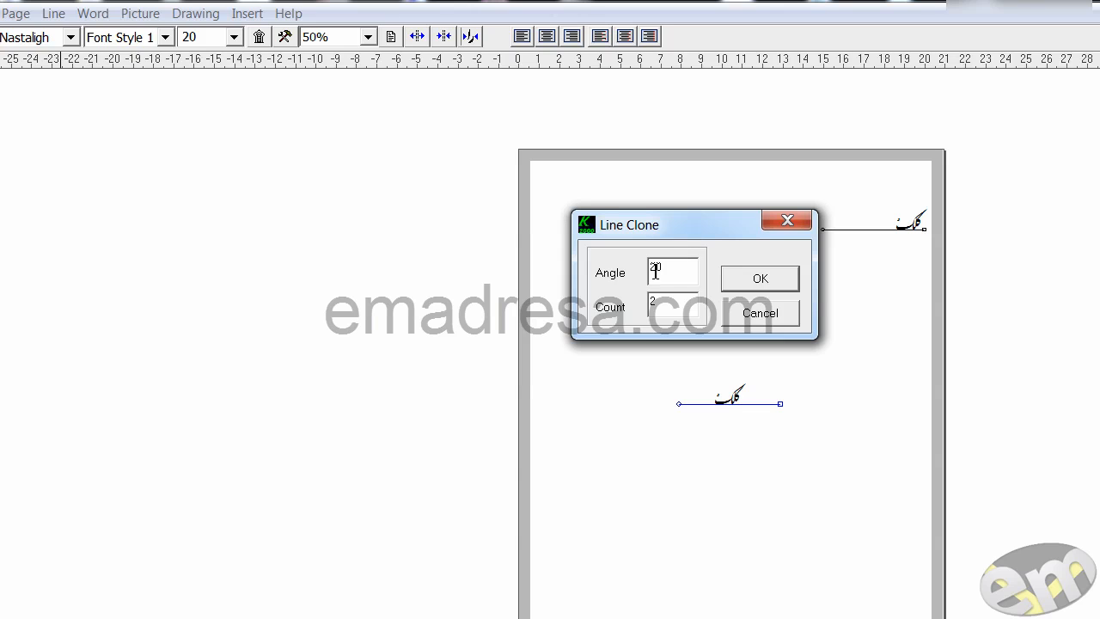
double_click(655, 308)
type("3")
left_click_drag(693, 270, 628, 268)
type("45")
left_click_drag(667, 304, 630, 310)
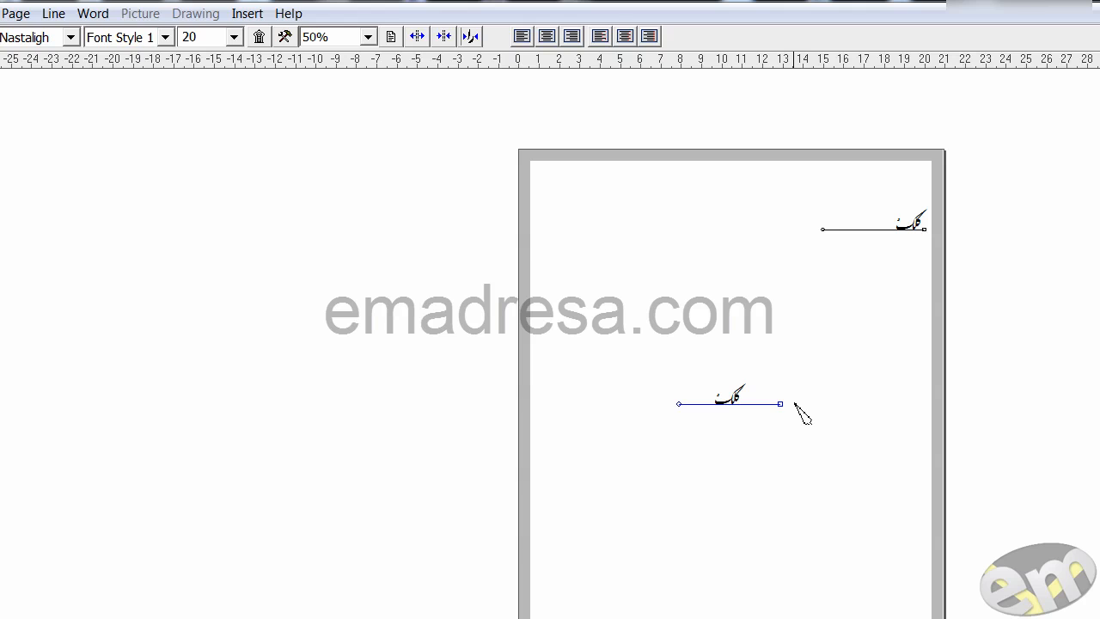
- Set the centred line's alignment to Center, keeping its text alignment at Center
left_click(52, 14)
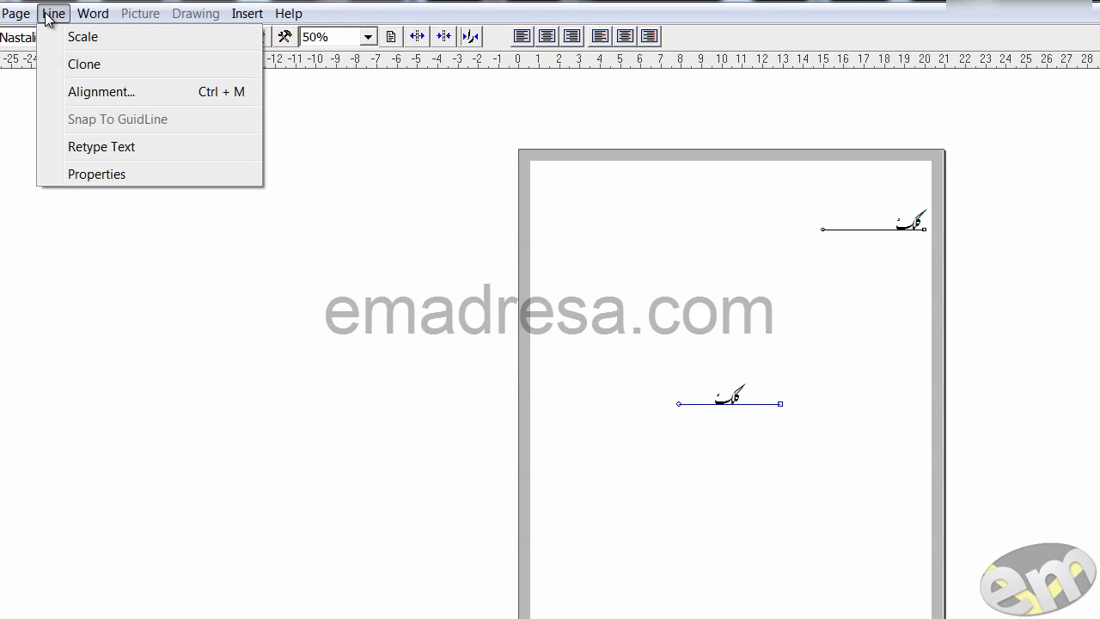
left_click(51, 92)
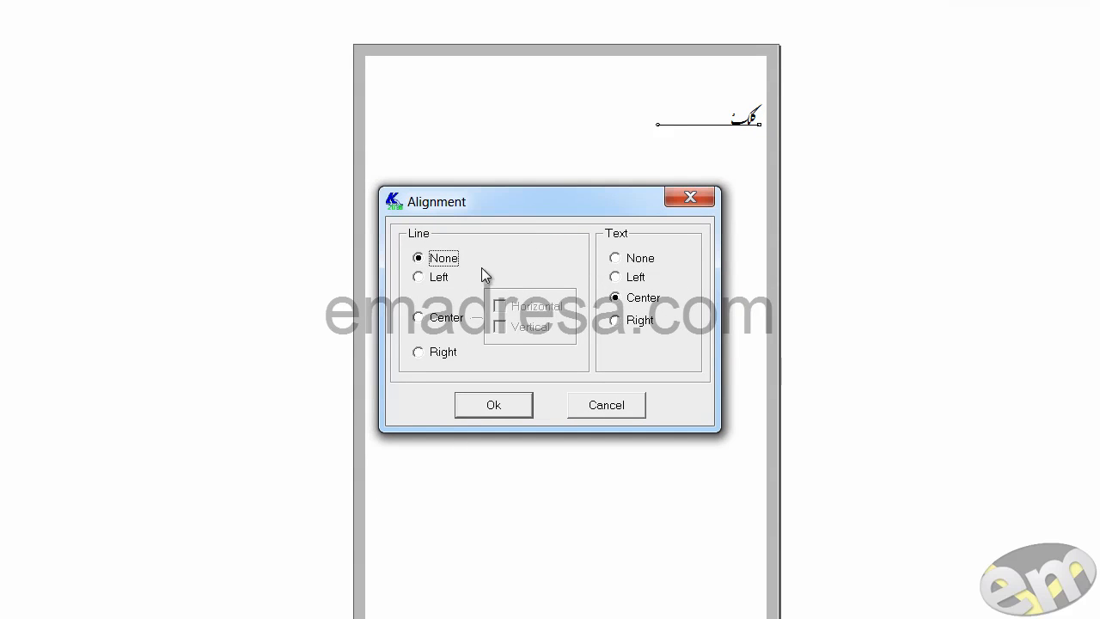
left_click(419, 318)
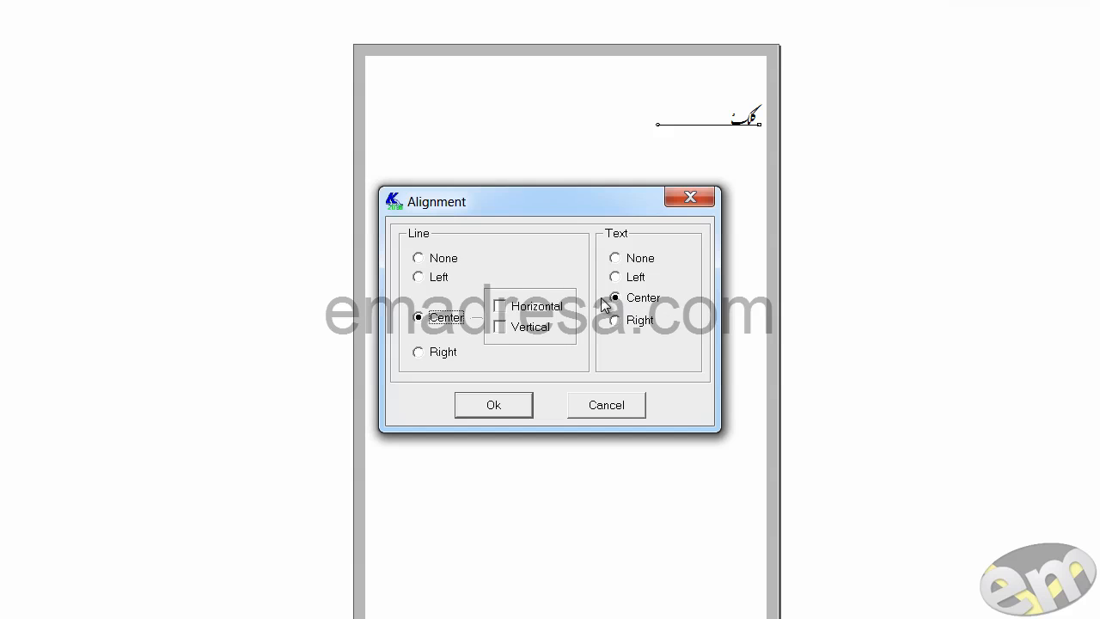
left_click(505, 409)
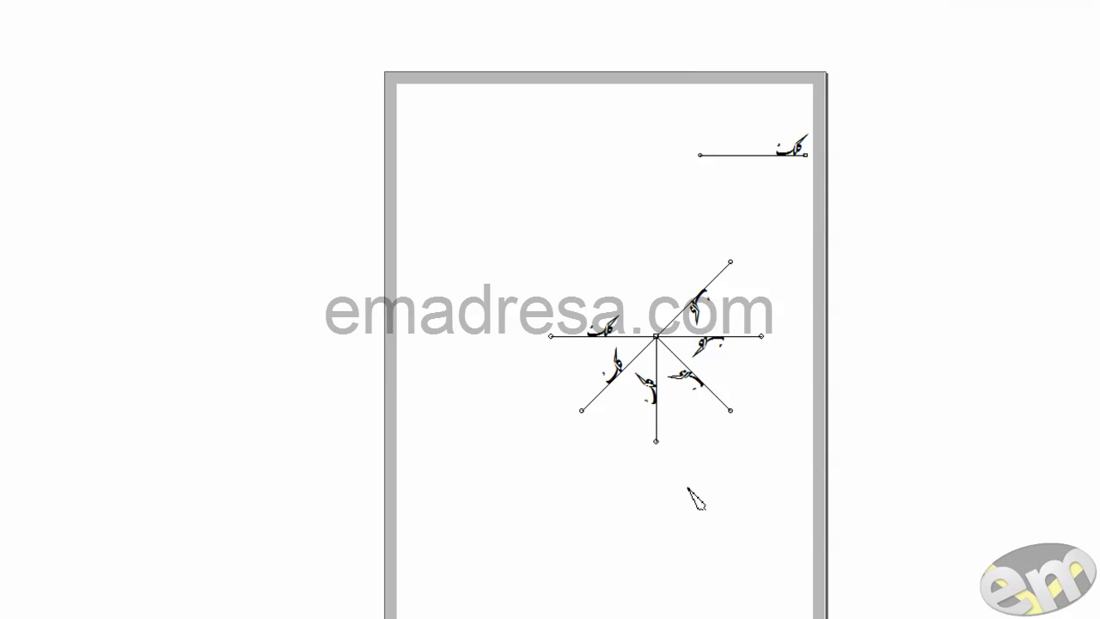
- Add a vertical guideline to the page at about 12 cm on the horizontal ruler
left_click(658, 337)
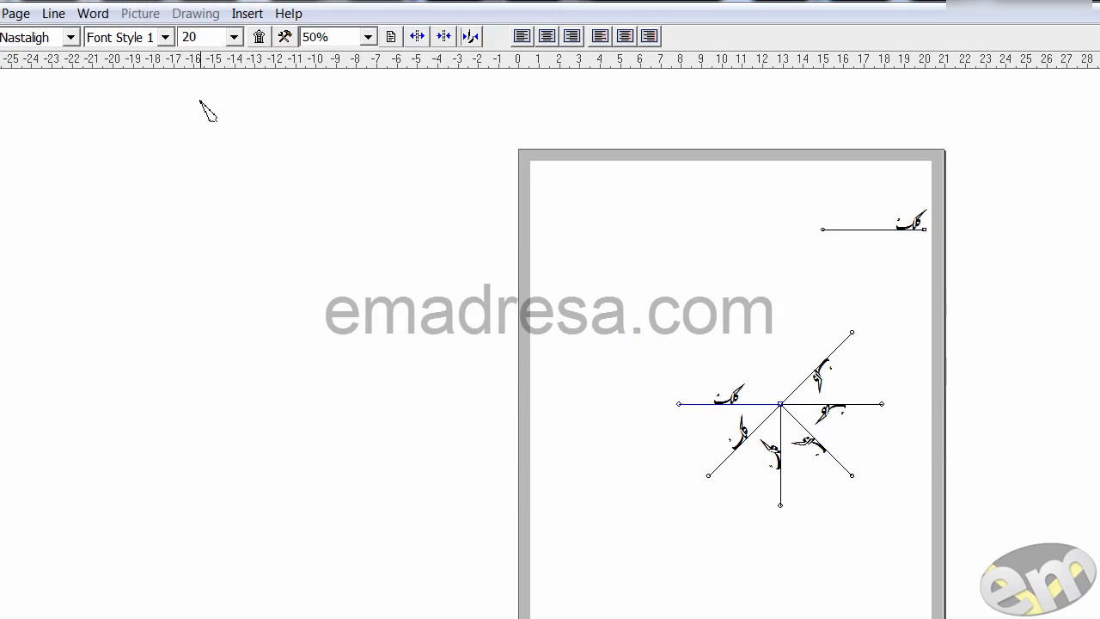
left_click(54, 16)
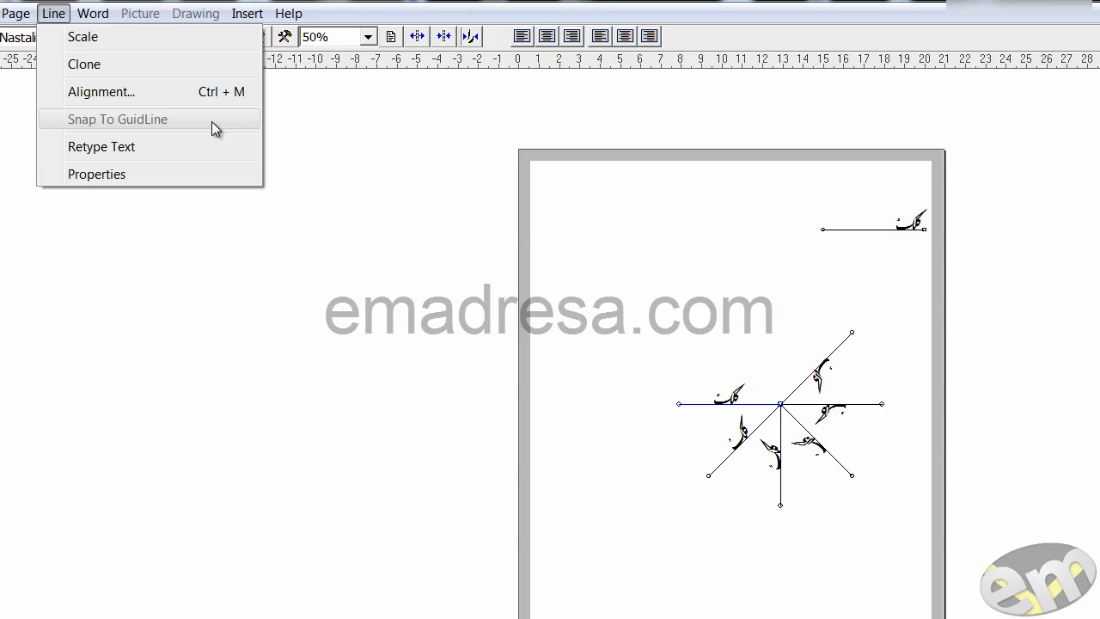
left_click(727, 238)
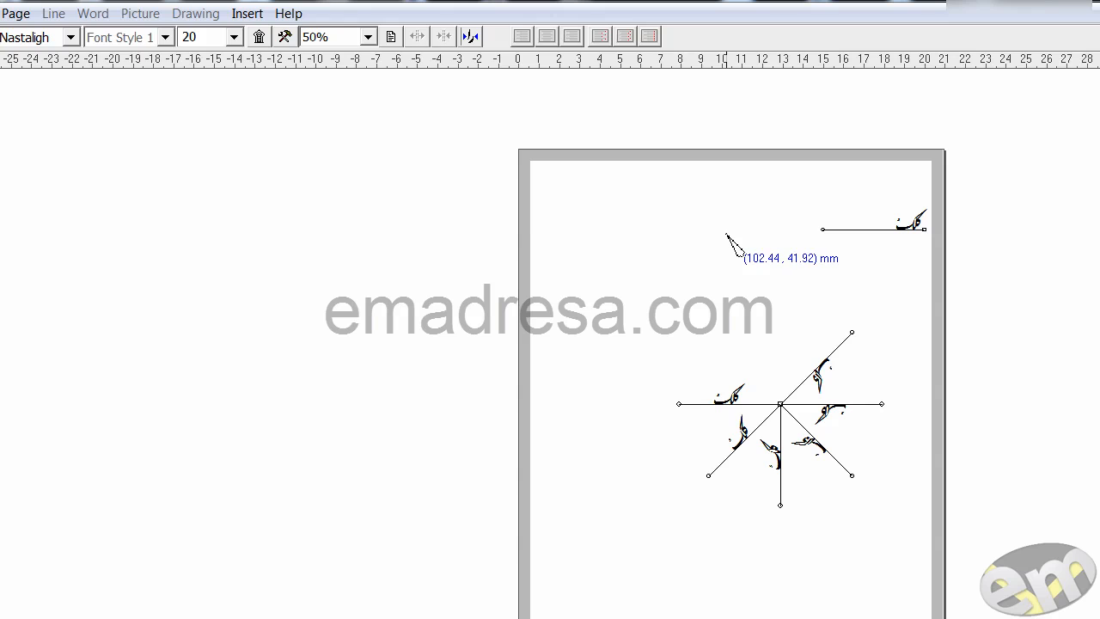
right_click(728, 239)
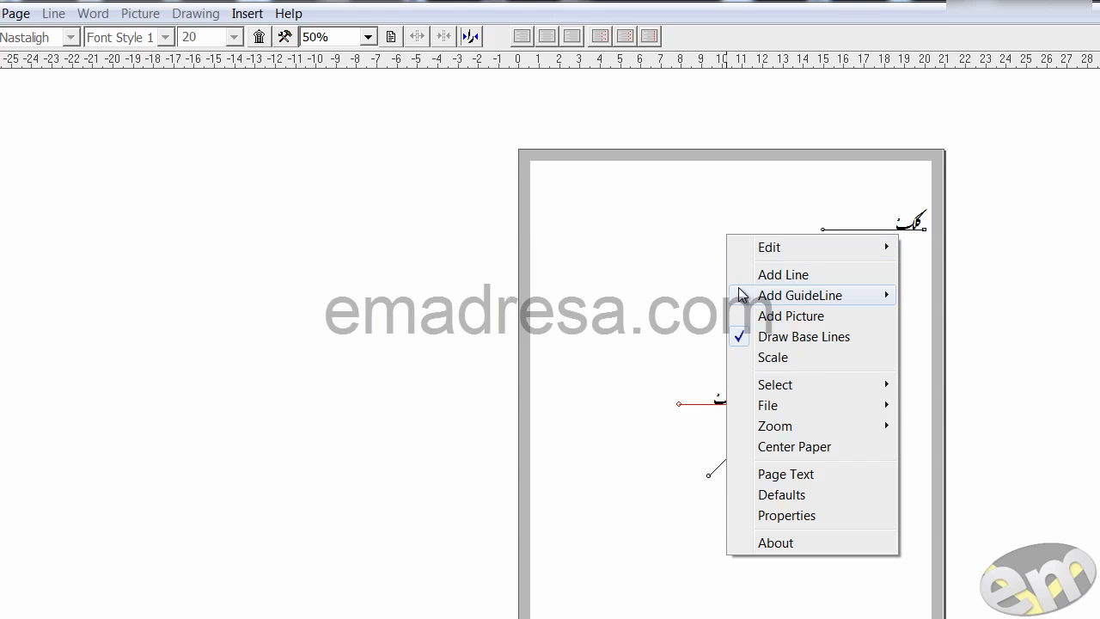
mouse_move(741, 296)
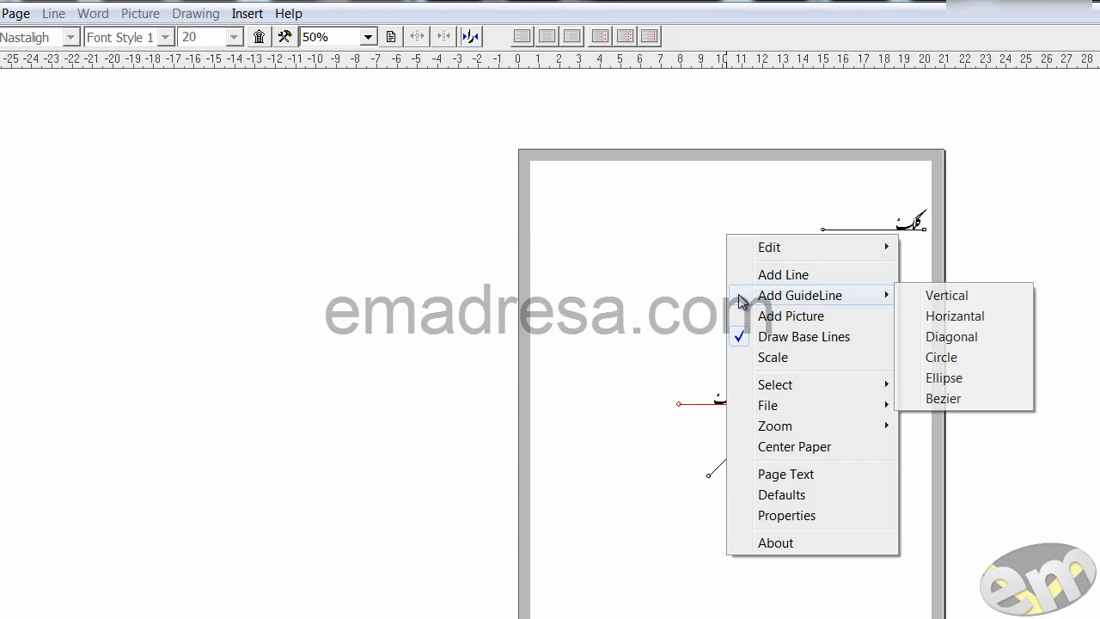
left_click(936, 298)
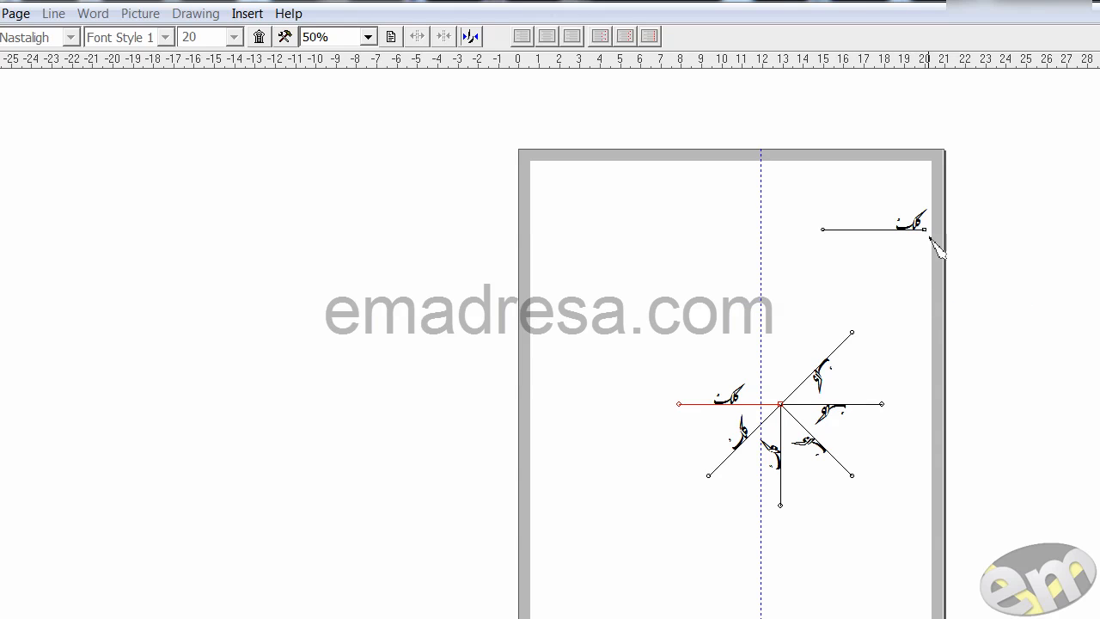
- Snap the separate text line near the page's upper right corner to the vertical guideline
left_click(925, 231)
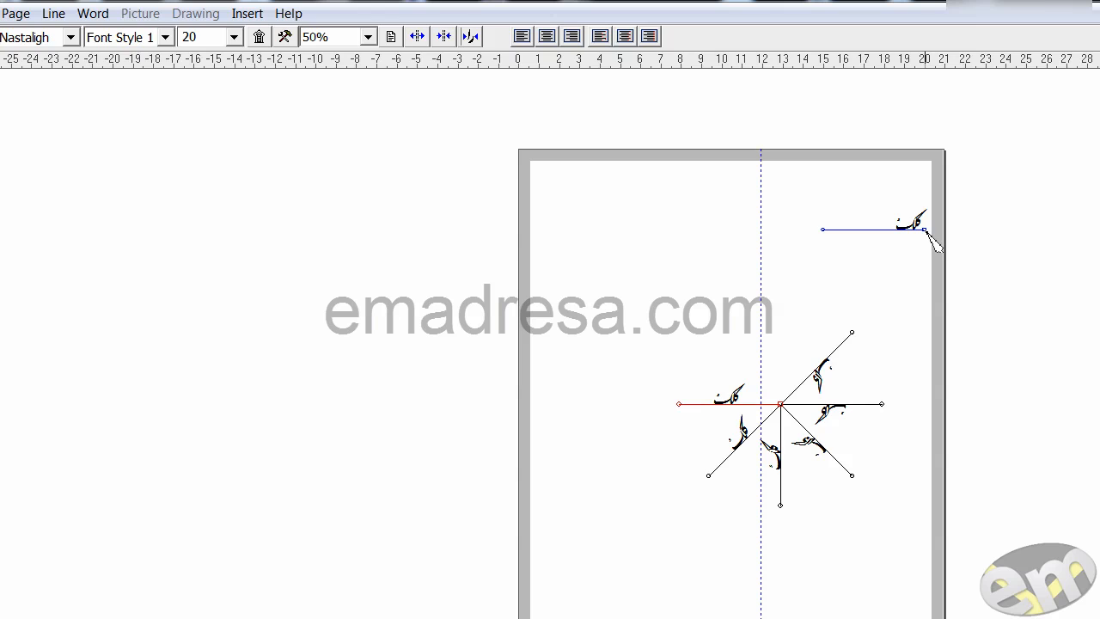
left_click(54, 15)
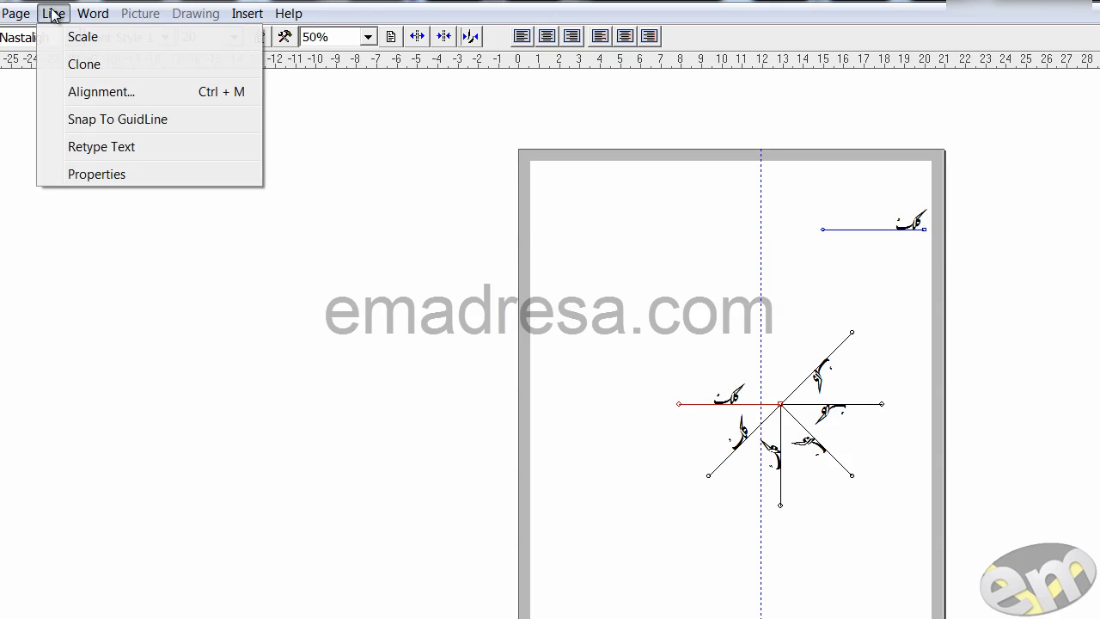
left_click(57, 119)
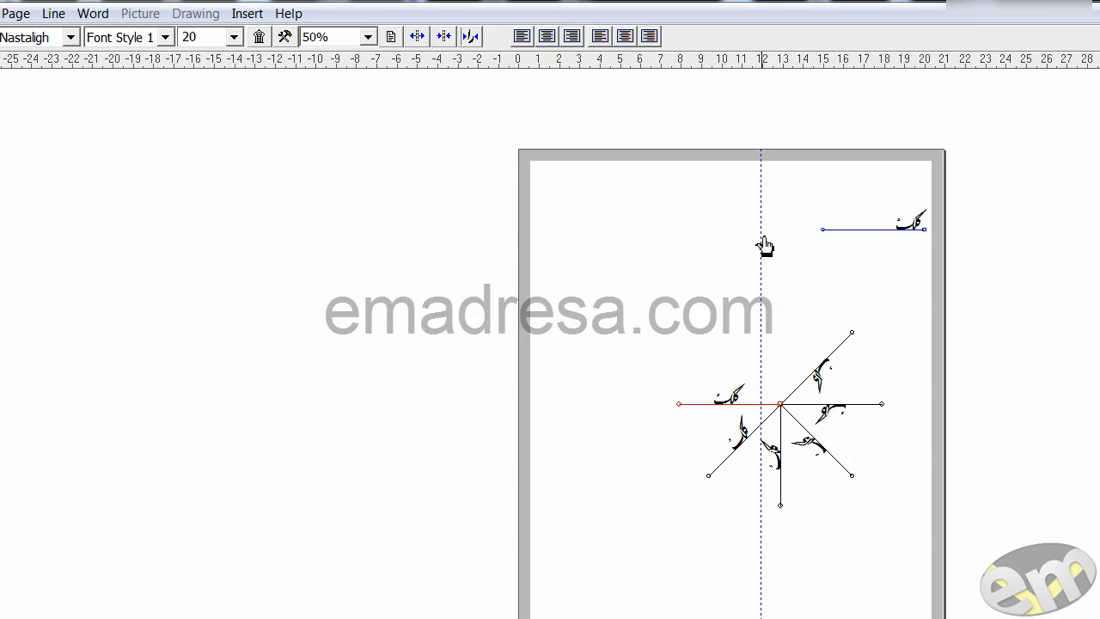
left_click(839, 245)
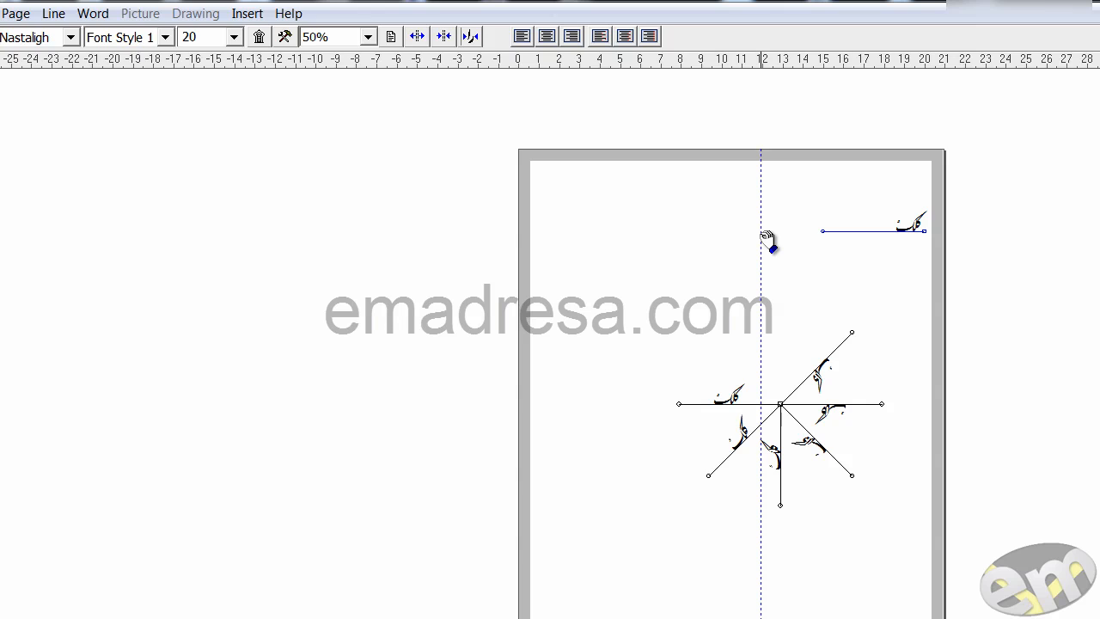
left_click_drag(768, 241, 764, 244)
- Move the vertical guideline to about 13 cm, through the centre of the cloned lines
left_click_drag(762, 248, 714, 249)
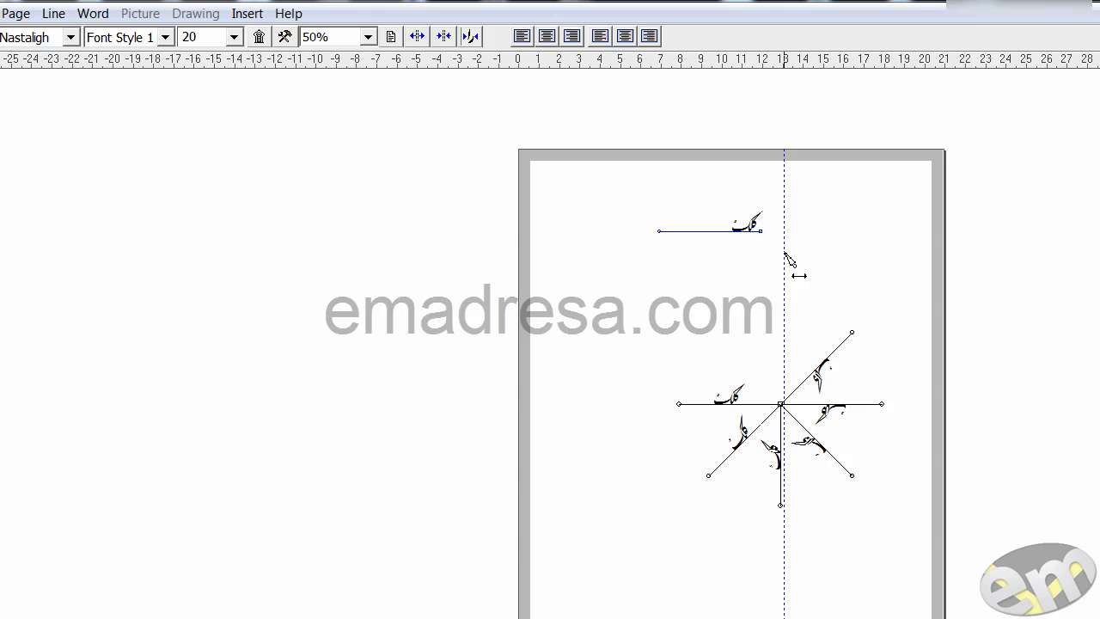
left_click_drag(784, 254, 782, 264)
- Replace the text of the line above the cloned group with "نماز قائم کرو" through its properties, and deselect the line
left_click(55, 15)
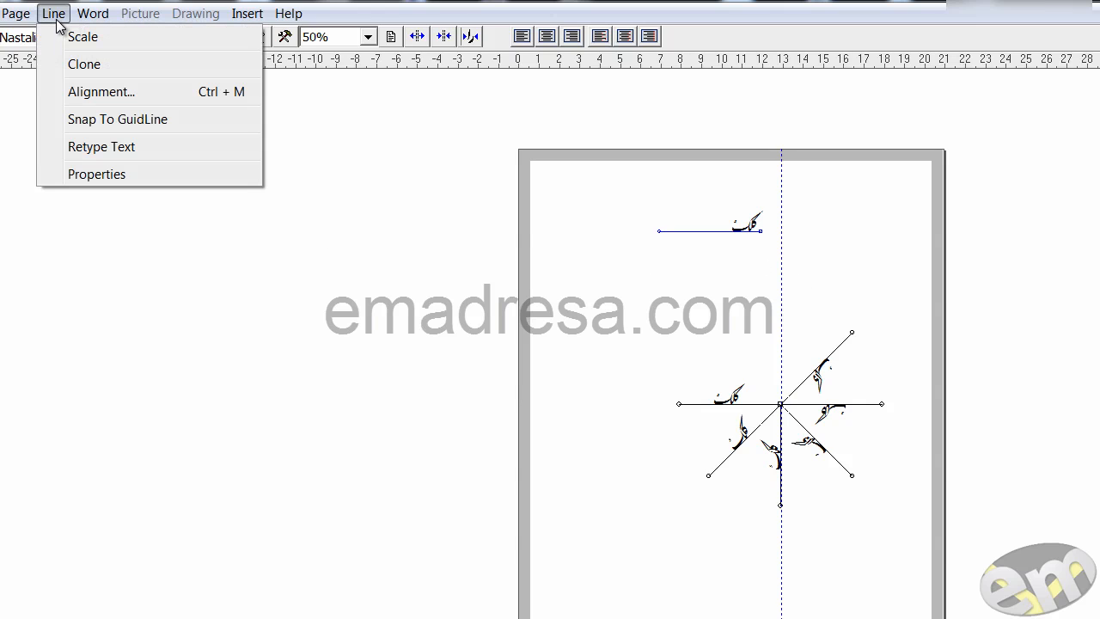
left_click(140, 146)
left_click(761, 232)
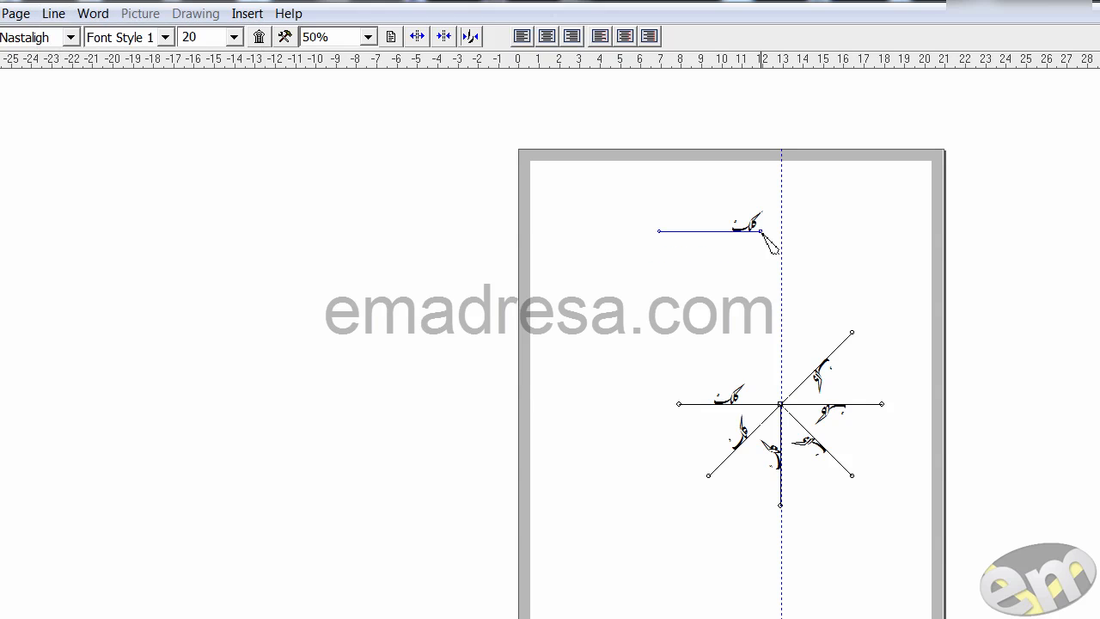
right_click(762, 232)
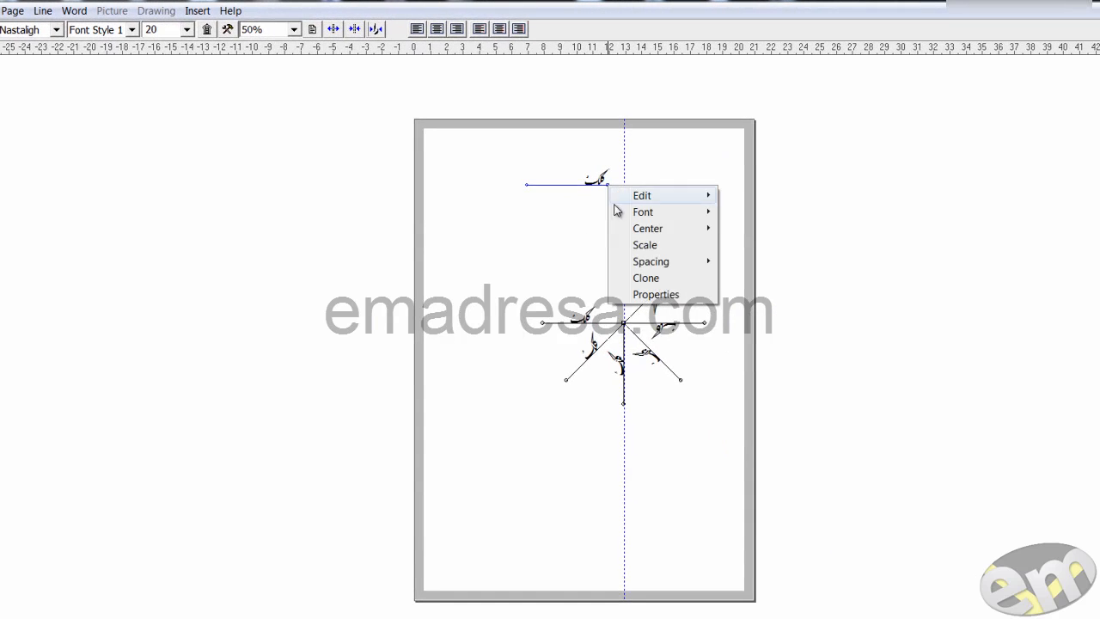
left_click(627, 295)
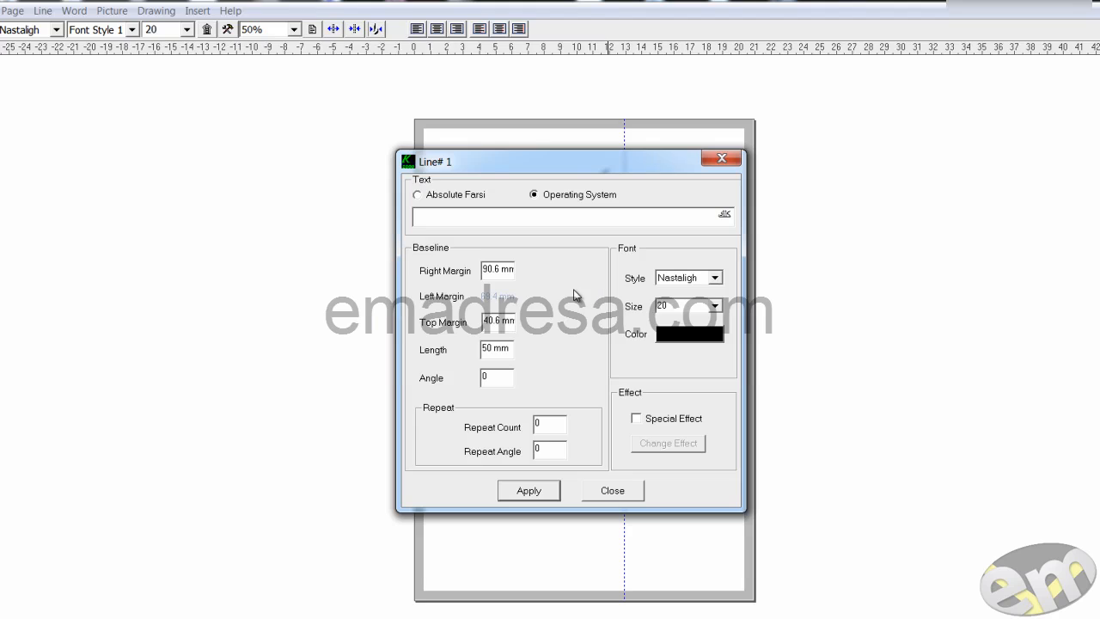
left_click(725, 214)
type("نماز قائم کرو")
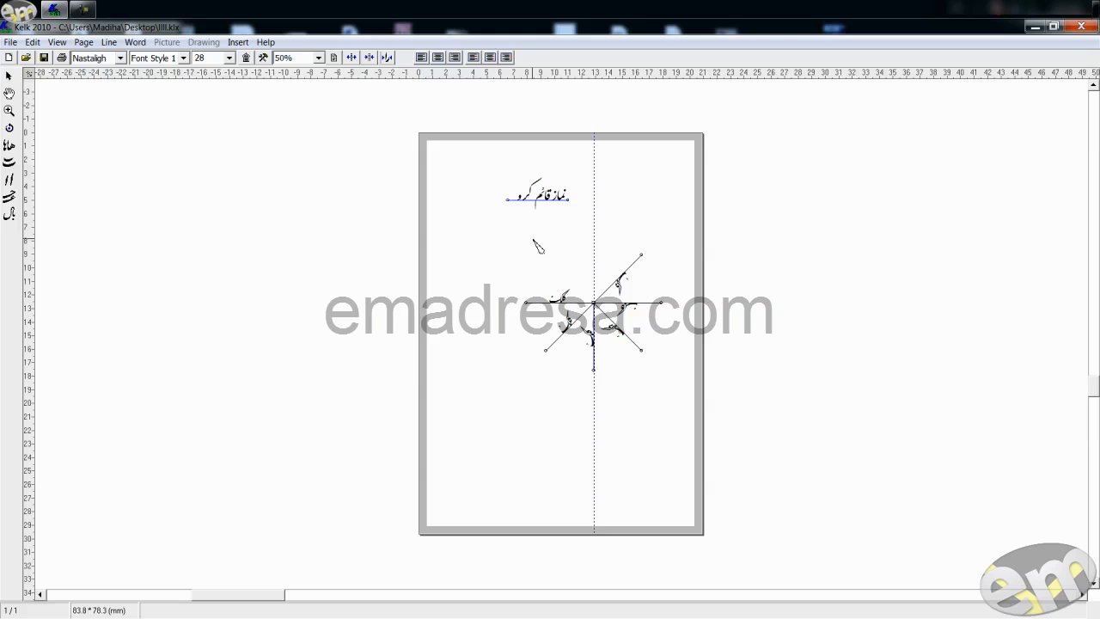
left_click(492, 265)
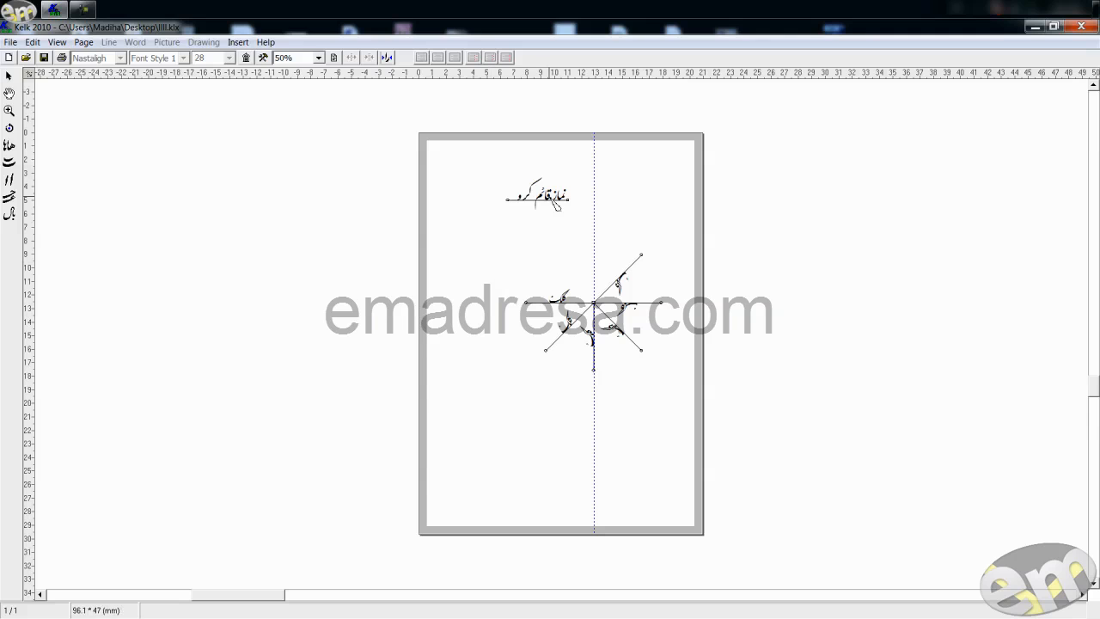
- Pull four letter shapes of the text line above the cloned group off its baseline to scattered spots on the page
left_click_drag(556, 203, 497, 279)
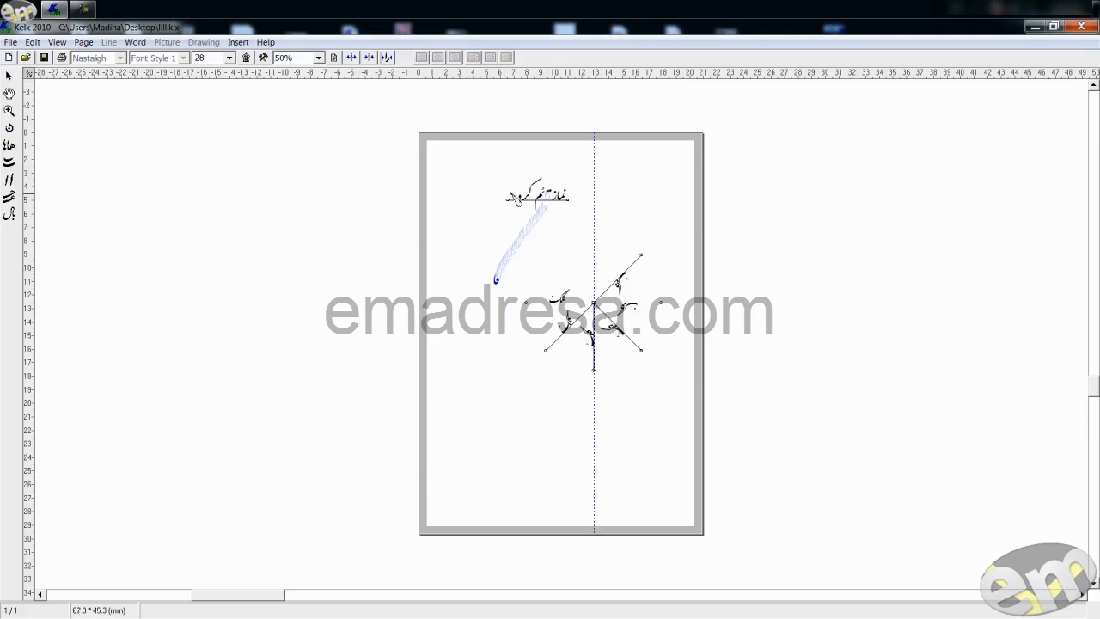
left_click_drag(525, 204, 460, 197)
left_click_drag(567, 203, 558, 265)
left_click_drag(547, 205, 568, 160)
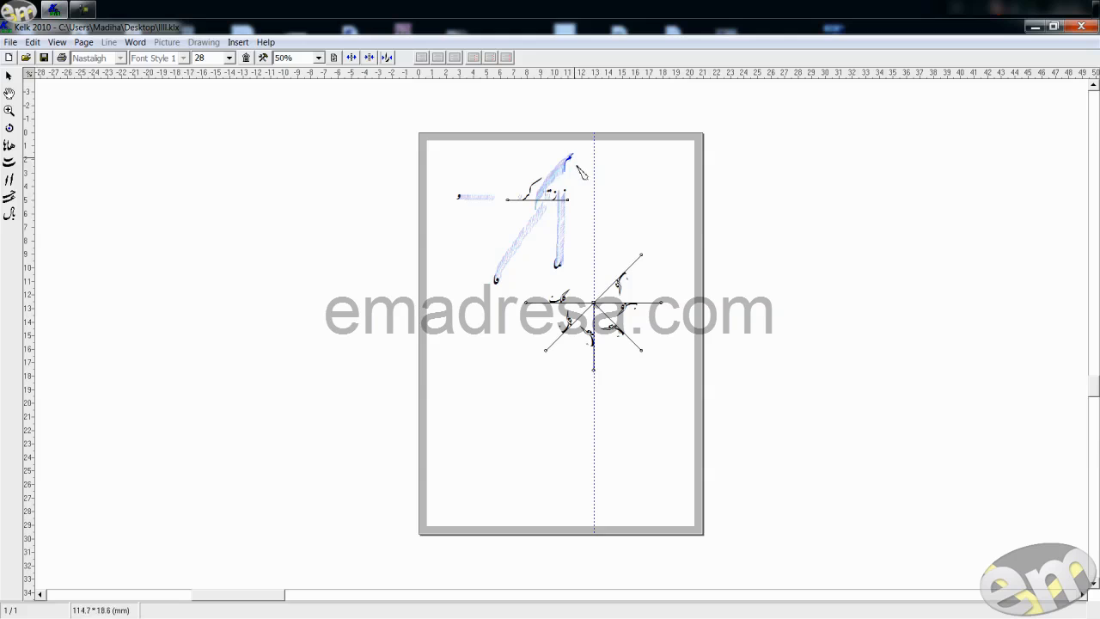
left_click(584, 249)
- Retype the text of the horizontal line to put its letters back on the baseline, and refresh the page view
left_click(570, 202)
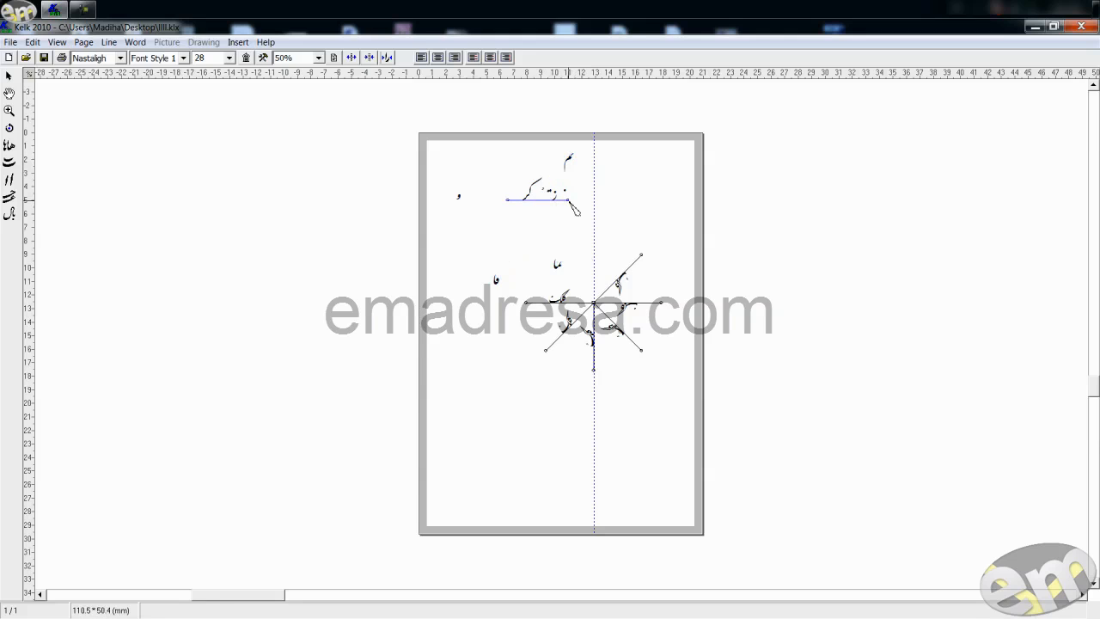
left_click(109, 42)
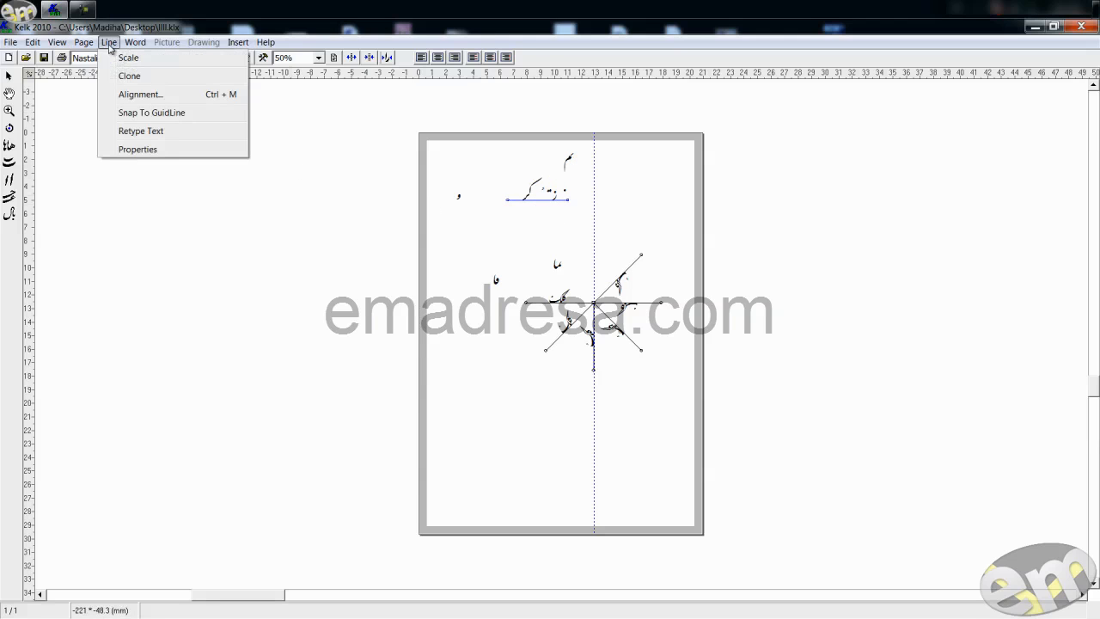
left_click(129, 131)
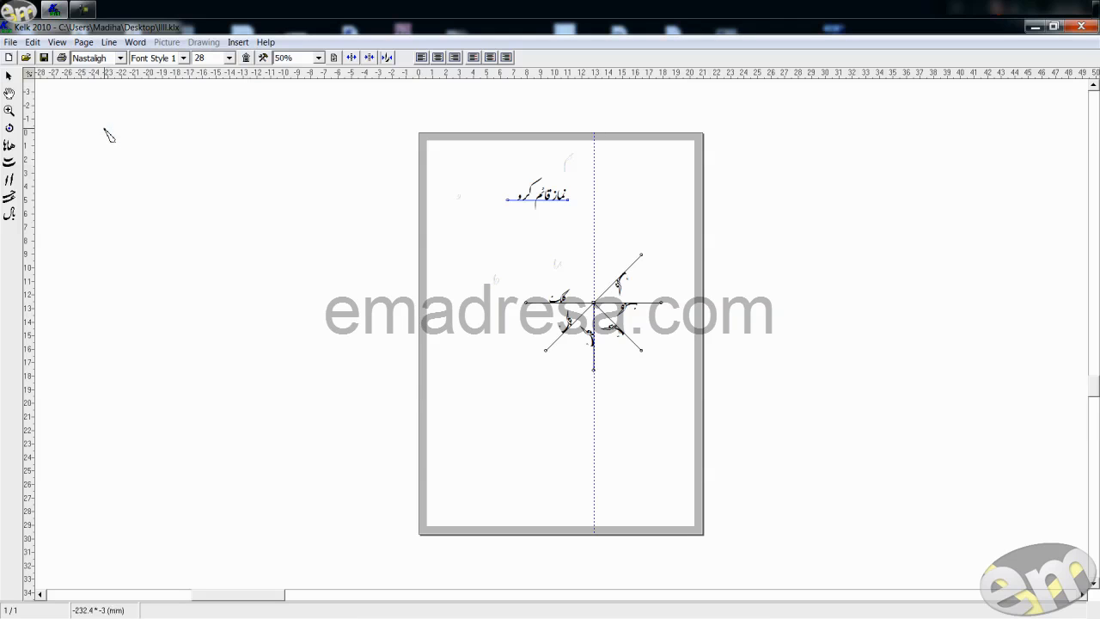
left_click(60, 43)
left_click(73, 55)
- In the upper text line's properties, set the right margin to 100 mm, top margin to 50 mm, length to 20 mm and angle to 45
left_click(109, 42)
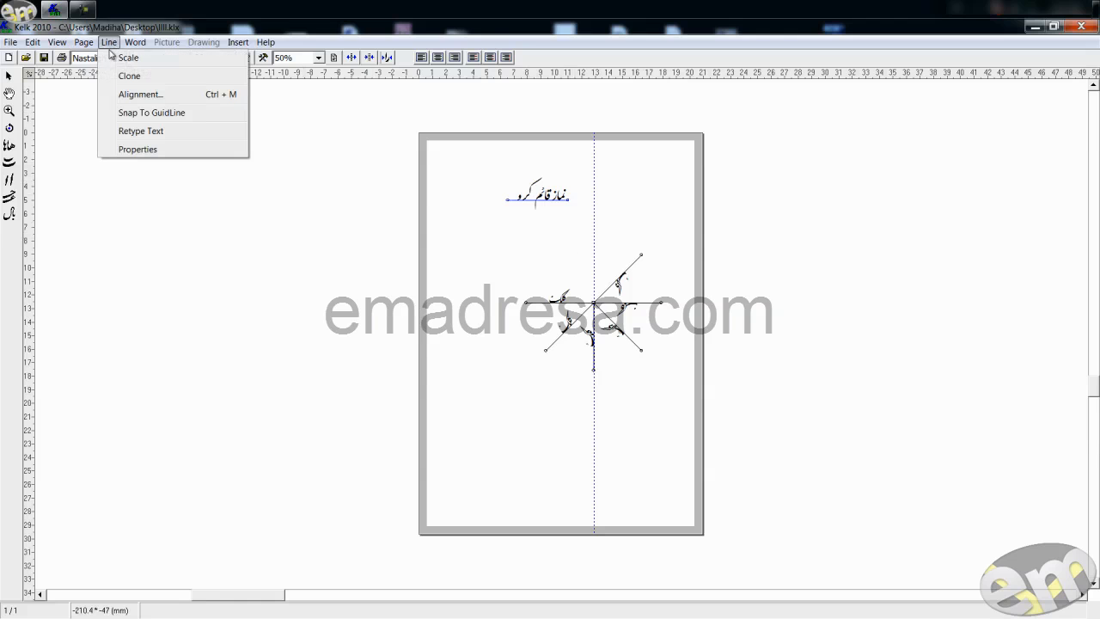
left_click(138, 150)
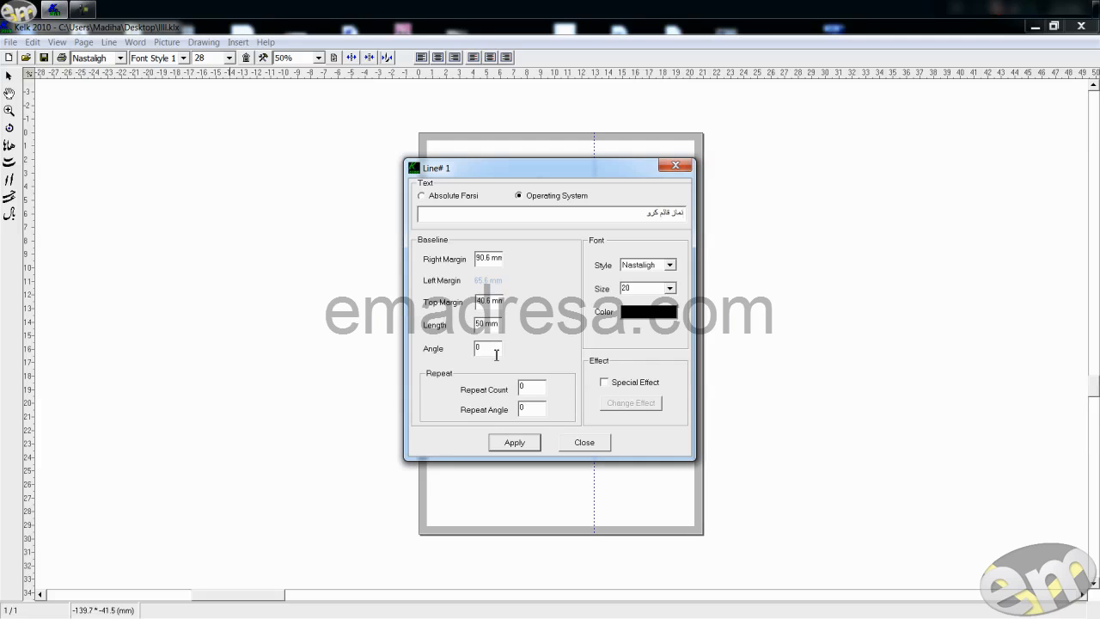
left_click_drag(563, 177, 289, 177)
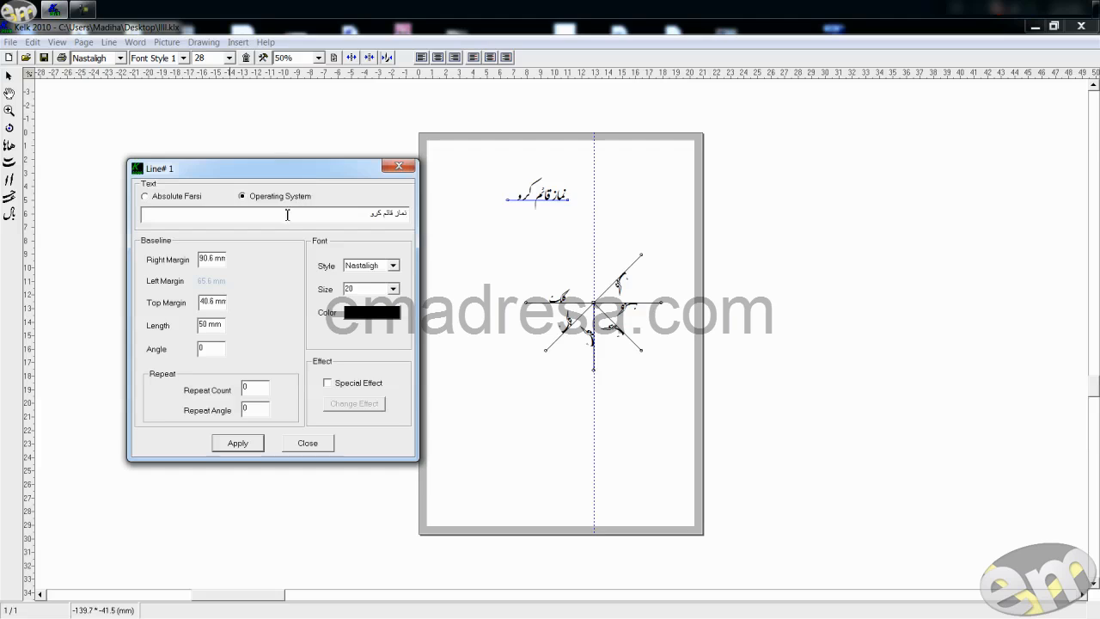
left_click_drag(215, 260, 149, 262)
type("100")
left_click_drag(217, 301, 200, 304)
type("50")
left_click_drag(212, 324, 200, 348)
type("20")
type("45")
- Set the line's font size to 28 and its colour to red, and apply the properties
left_click(392, 289)
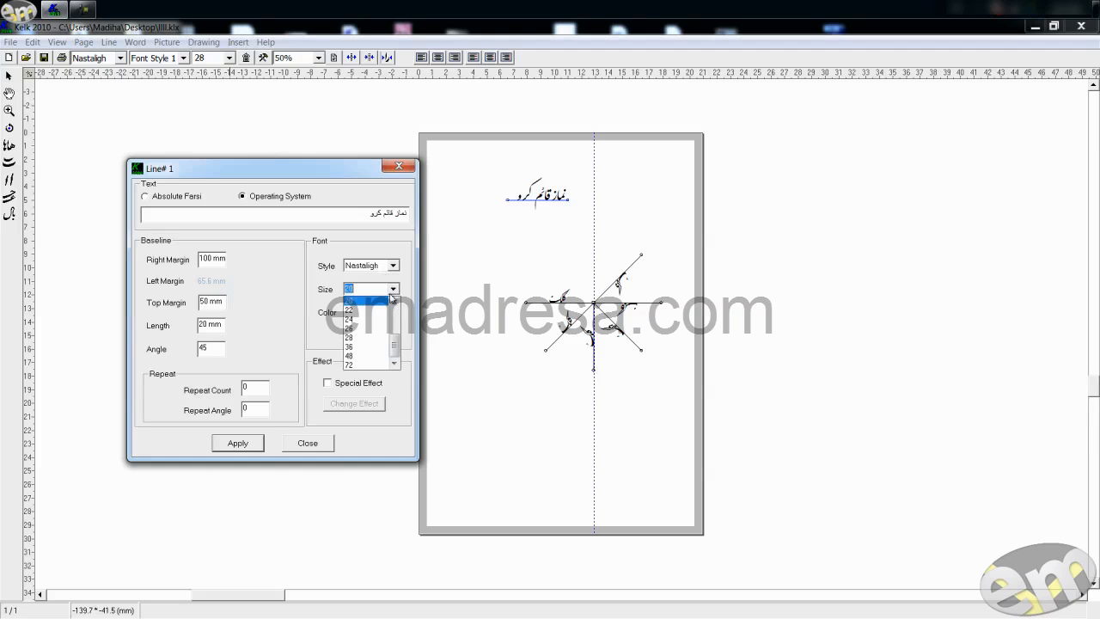
left_click(374, 337)
left_click(379, 312)
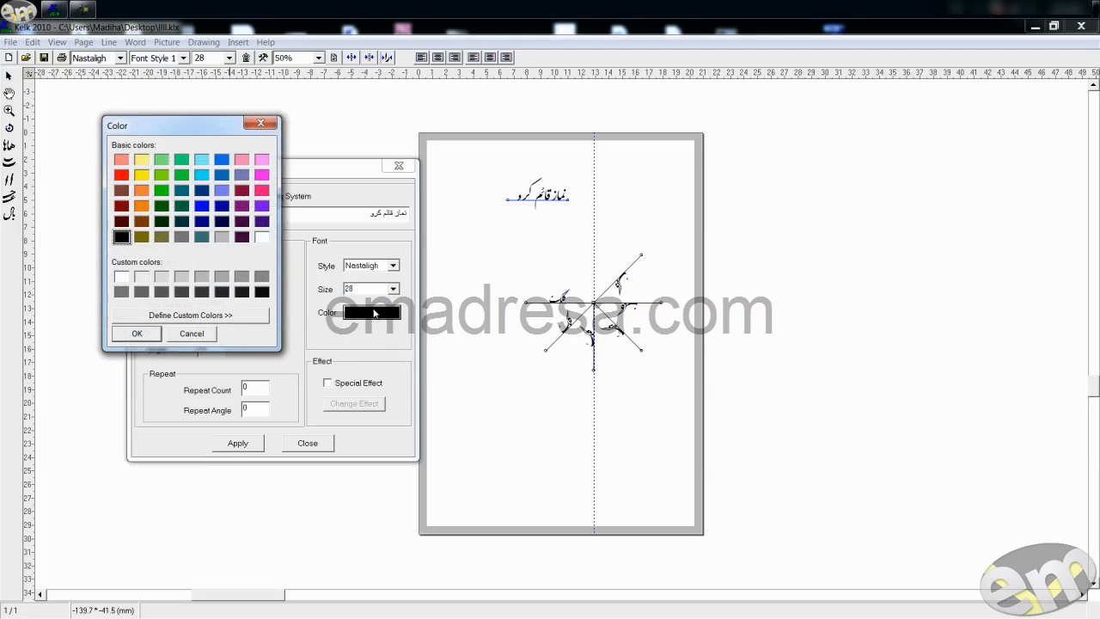
left_click(125, 178)
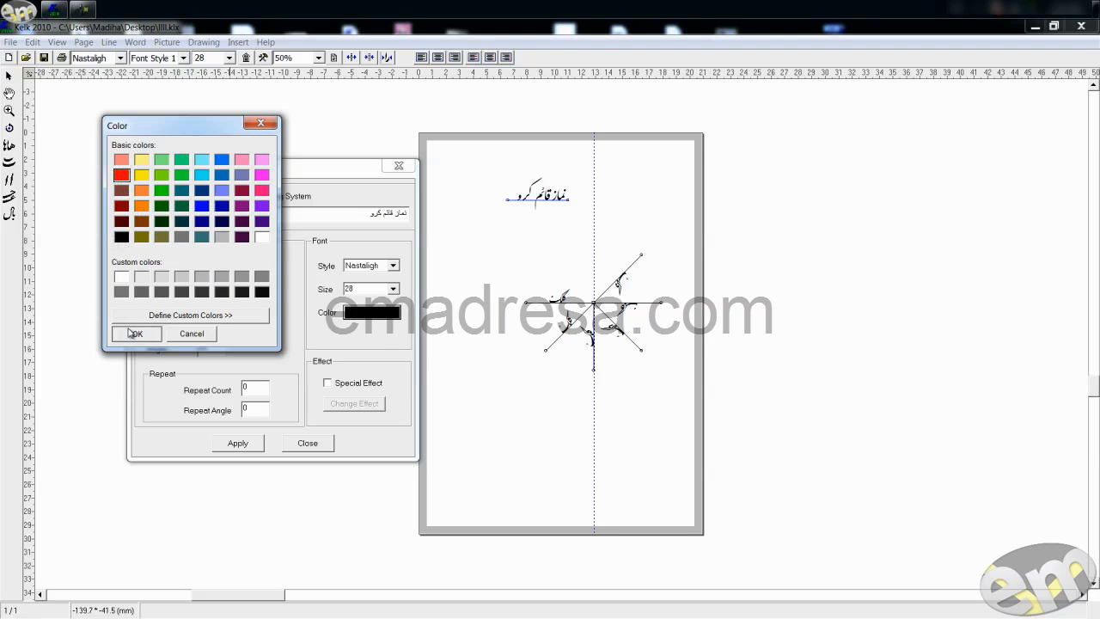
left_click(133, 334)
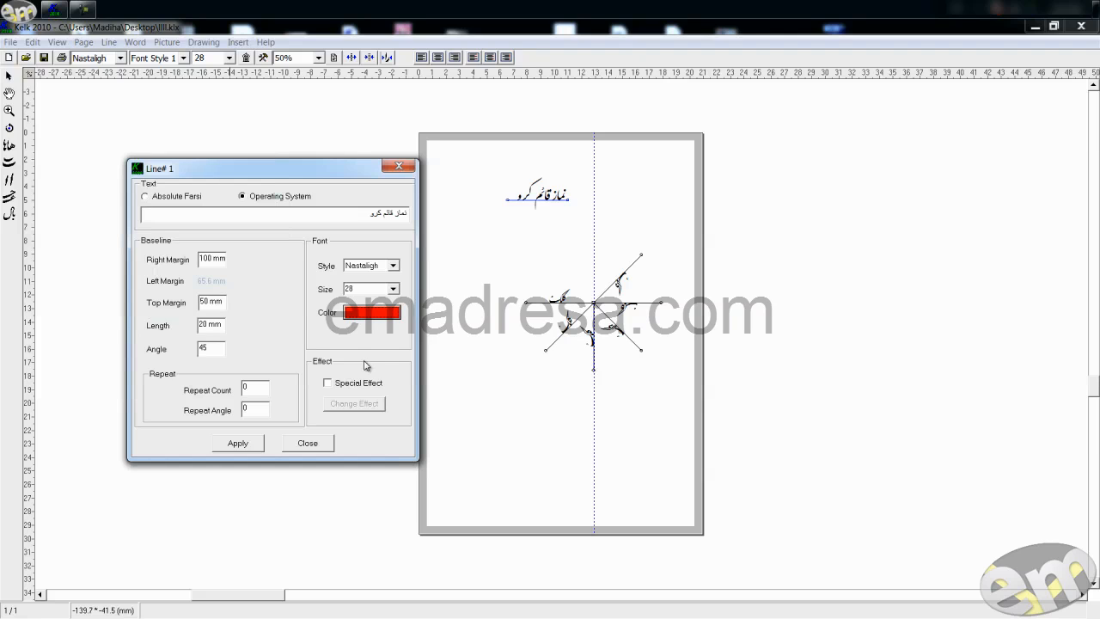
left_click(238, 443)
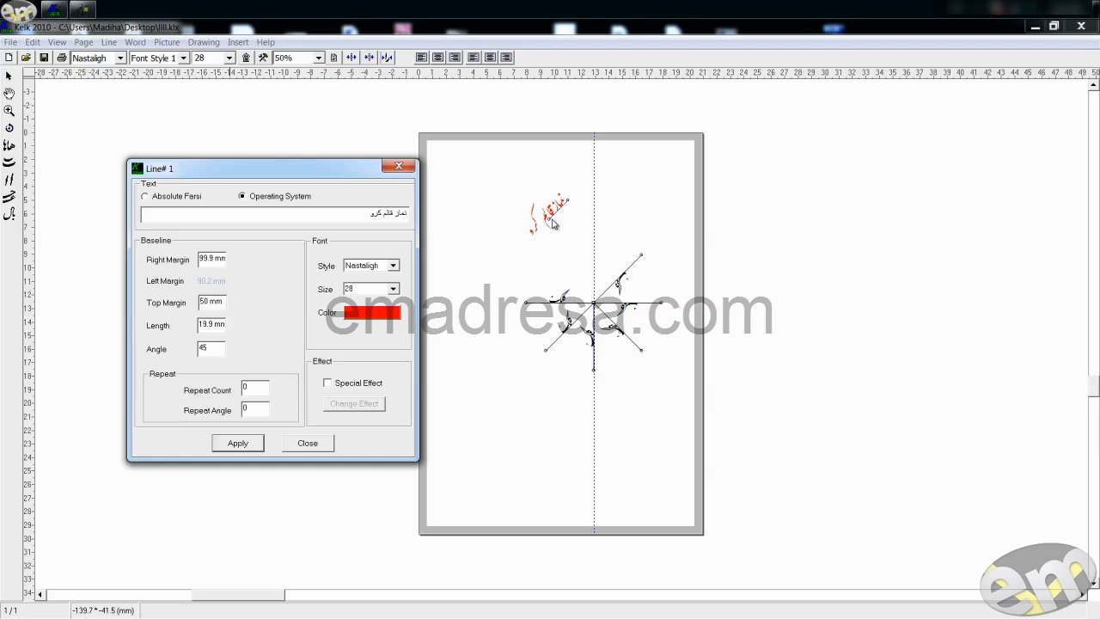
- Set the red line's baseline length to 50 mm and apply it
left_click_drag(216, 324, 196, 325)
type("50")
left_click(218, 444)
- Repeat the red line's text with a repeat count of 2 and a repeat angle of 60, and close its properties
double_click(259, 387)
type("2")
left_click_drag(256, 389, 237, 391)
type("2")
left_click_drag(256, 409, 222, 415)
type("60")
left_click(238, 445)
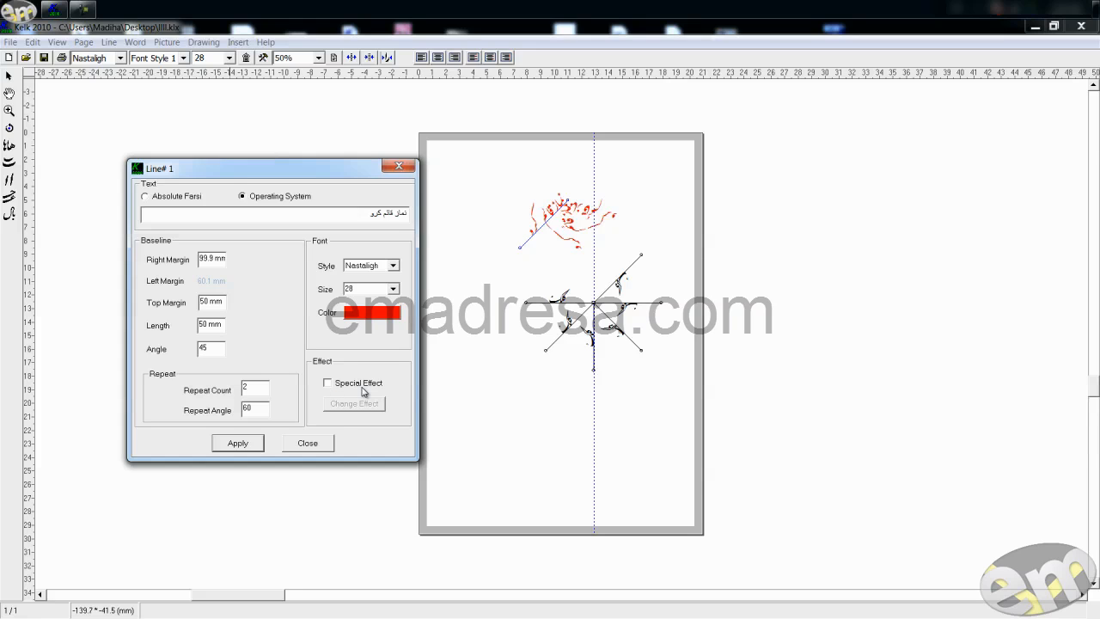
left_click(227, 444)
left_click(306, 444)
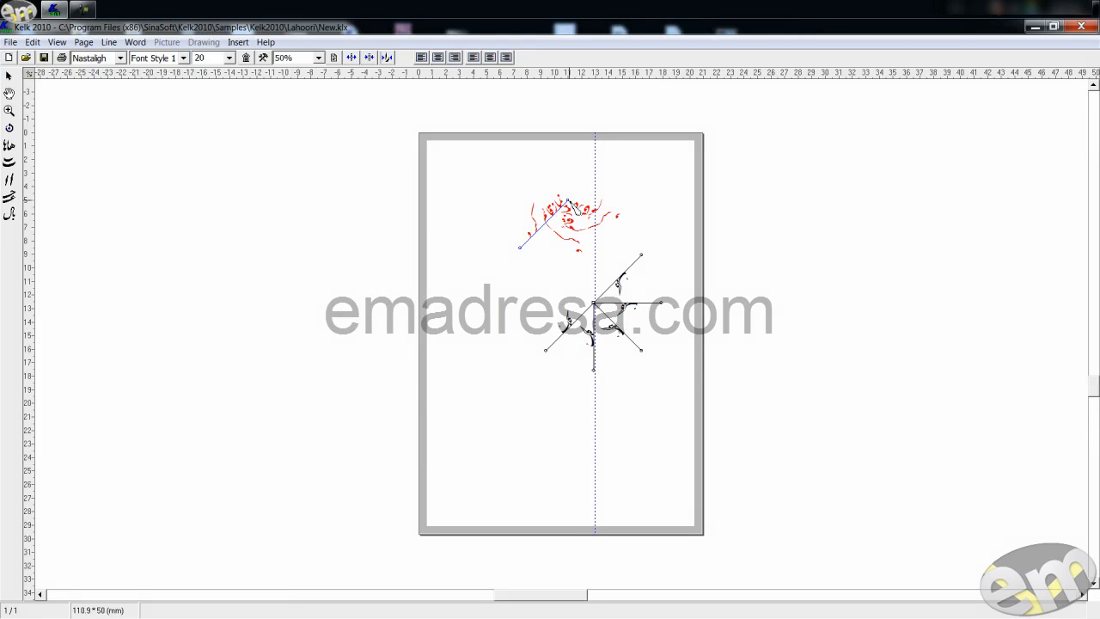
- Move the red text line up the page by about 2 cm, and shift the lower-left diagonal cloned line left, away from the shared centre
left_click_drag(567, 203, 569, 170)
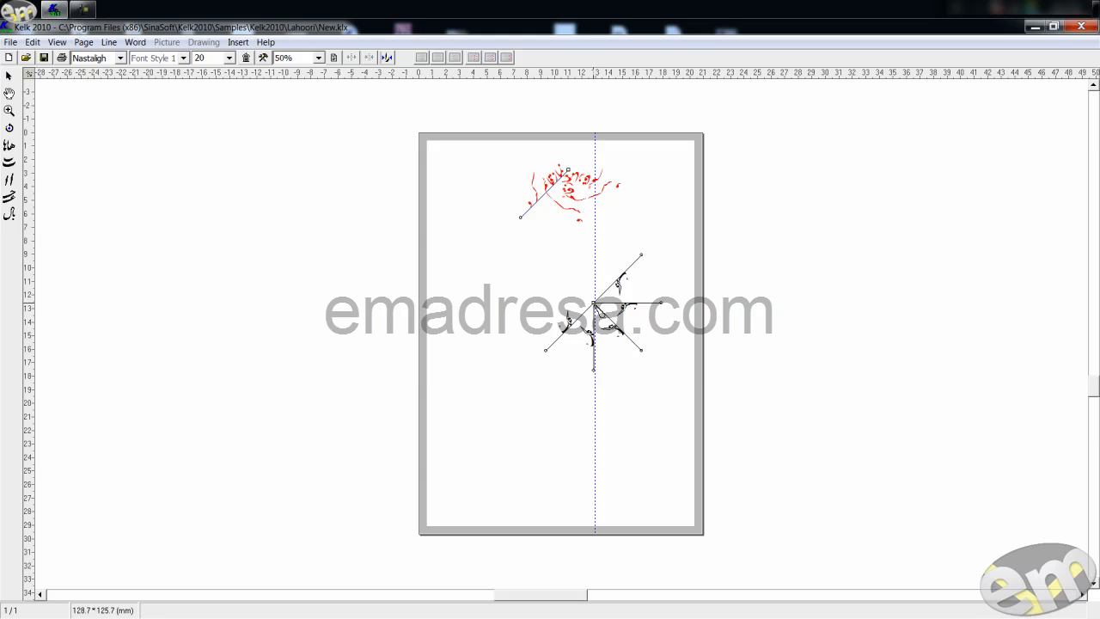
left_click_drag(602, 316, 582, 311)
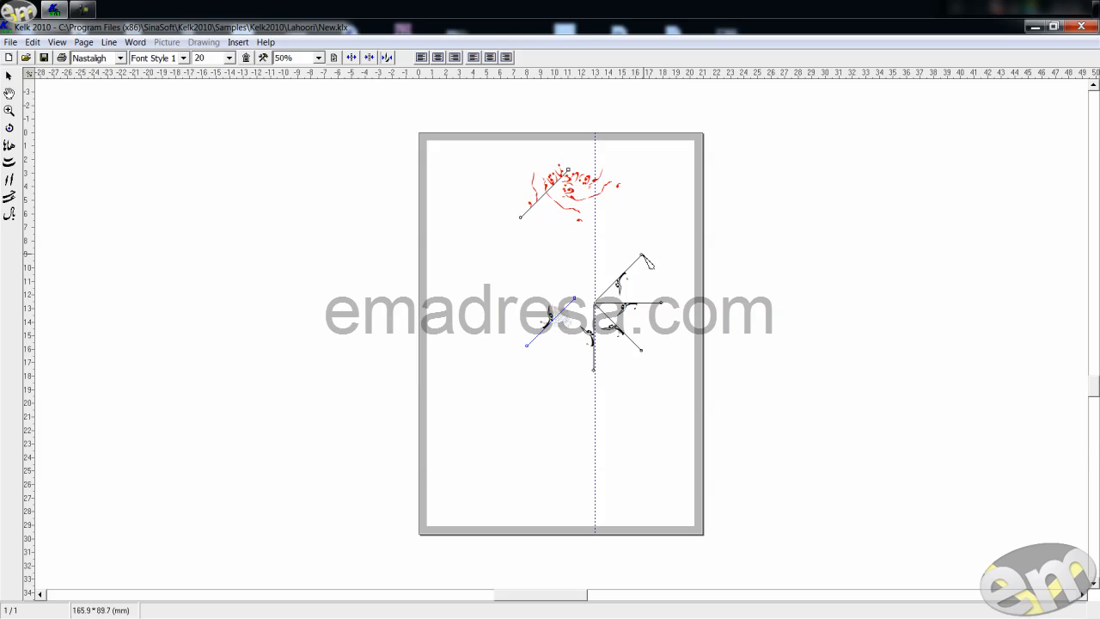
- Lengthen the upper-right and lower-right diagonal cloned lines at their outer ends, and move the vertical cloned line left to about 121.5 mm
left_click_drag(642, 256, 654, 254)
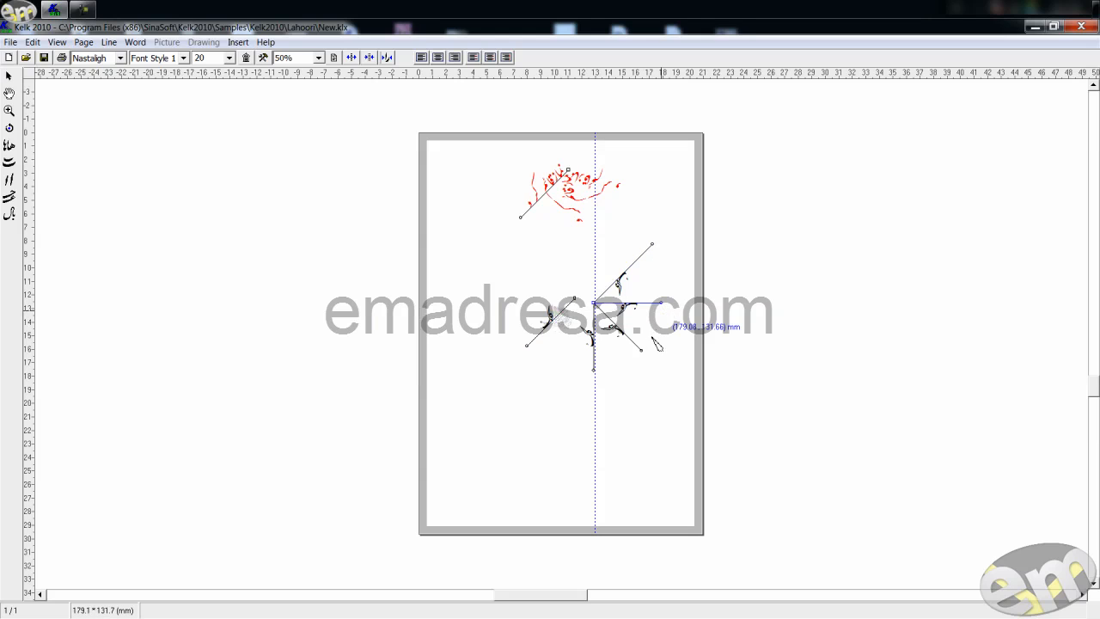
left_click_drag(642, 350, 662, 368)
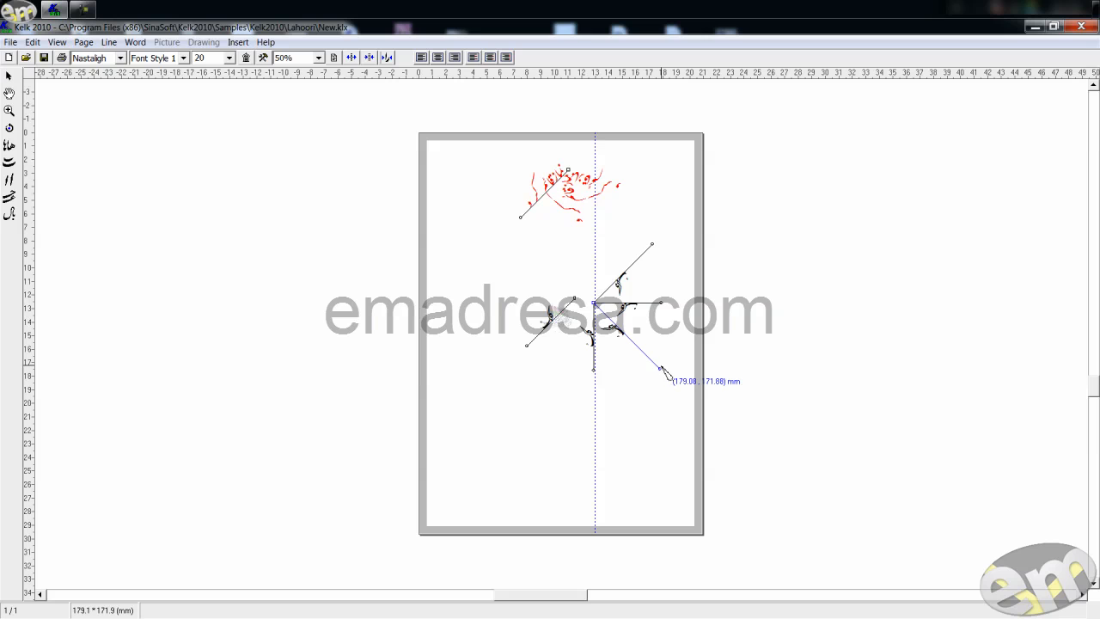
left_click_drag(593, 303, 586, 305)
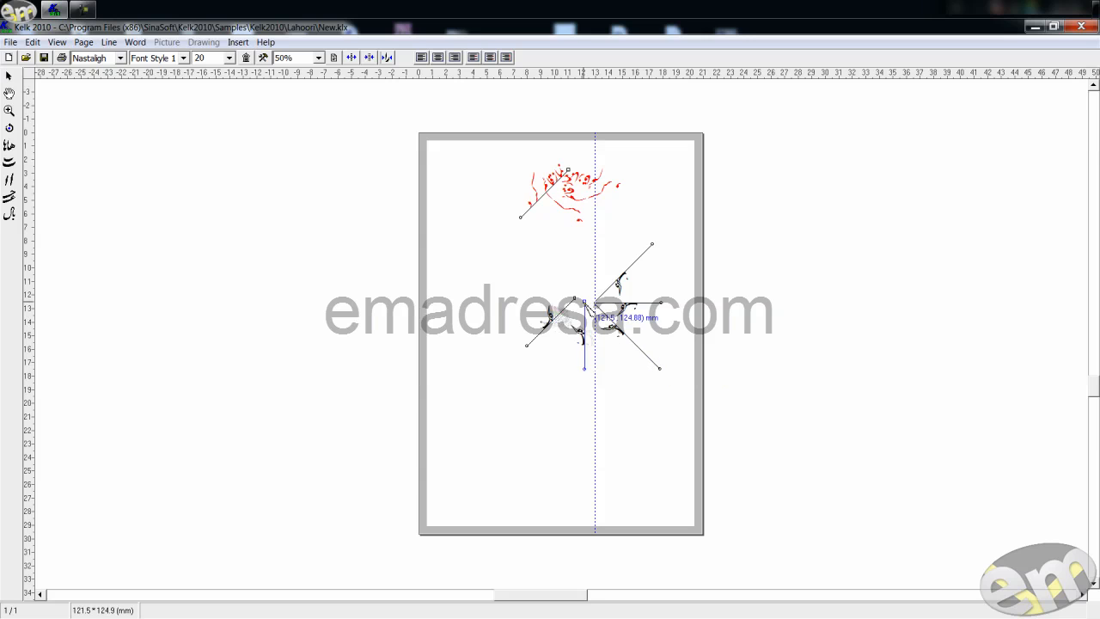